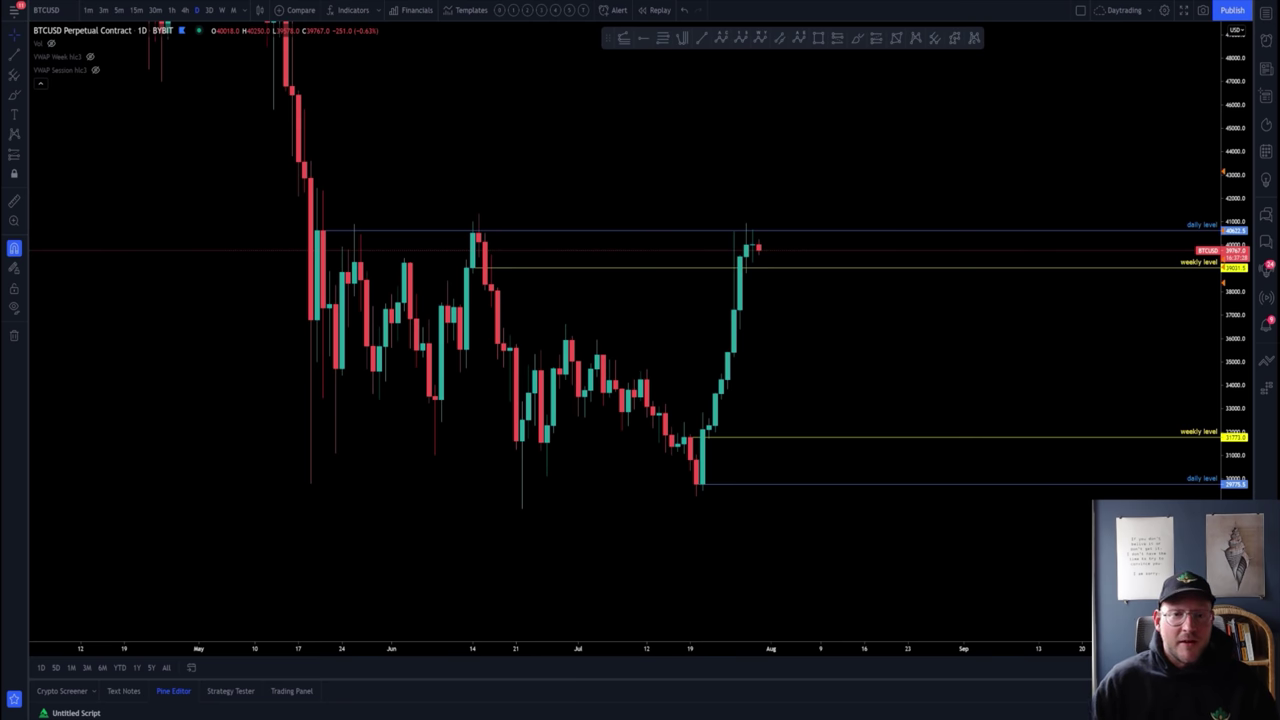
Step: Examine the daily BTCUSD price action between the marked daily and weekly levels from May to the end of July
scroll(667, 258, "up", 3)
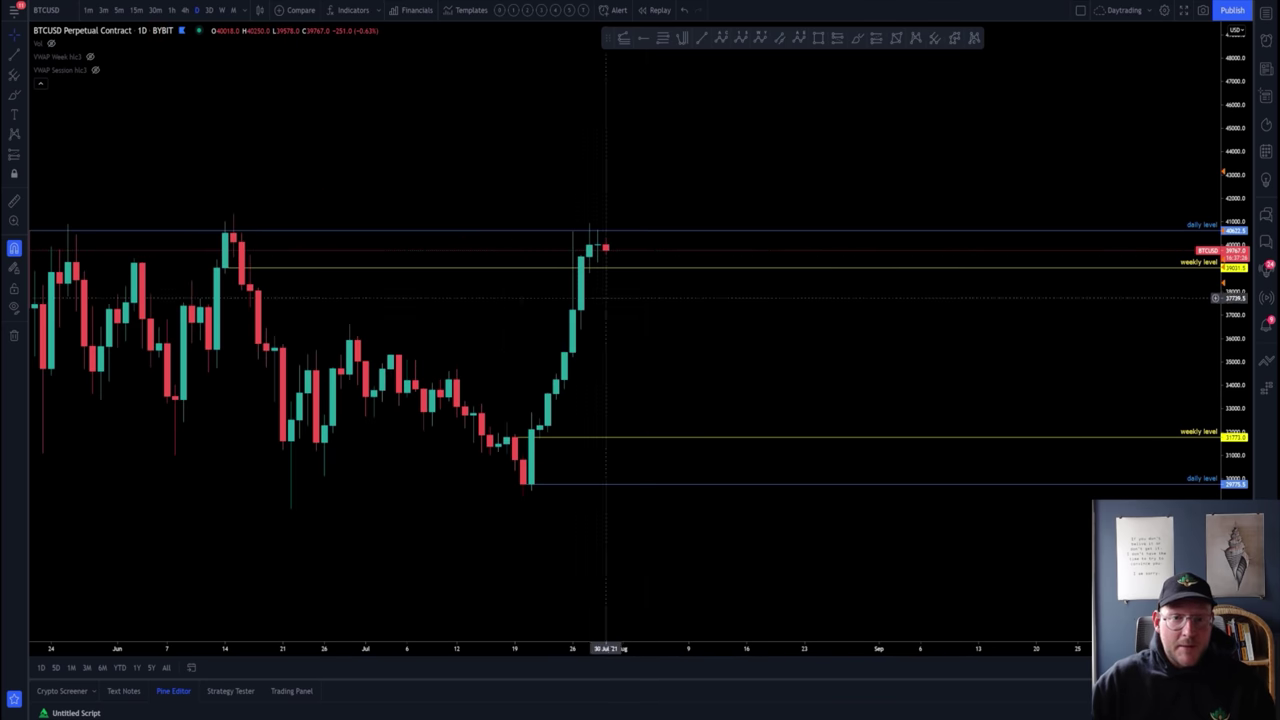
left_click_drag(714, 326, 880, 336)
left_click_drag(1234, 390, 1232, 280)
scroll(1014, 286, "up", 1)
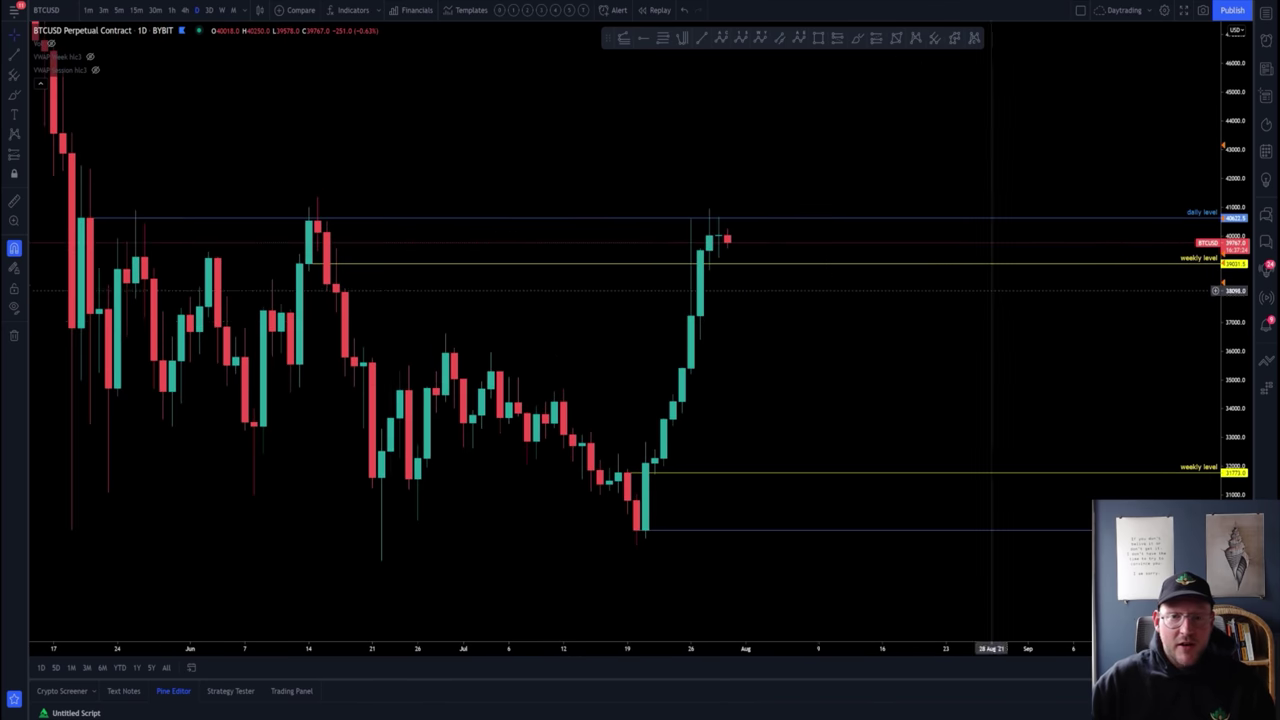
left_click_drag(838, 322, 975, 371)
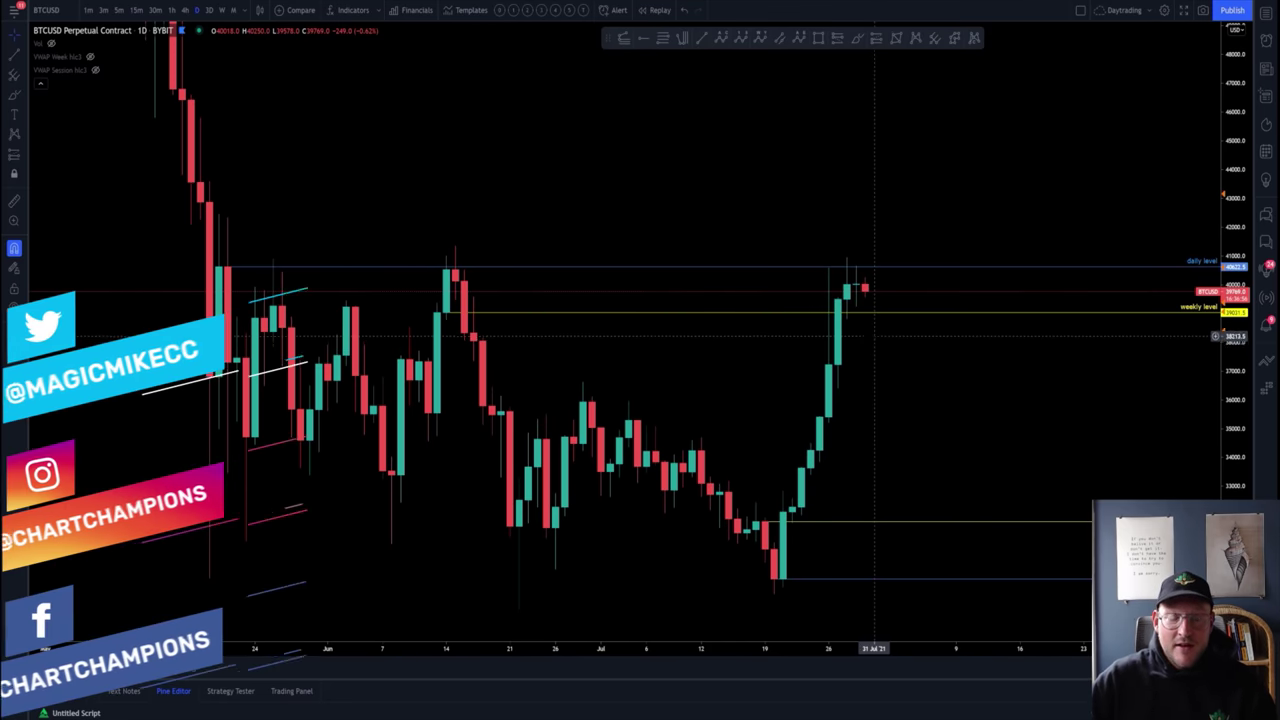
left_click_drag(909, 406, 909, 380)
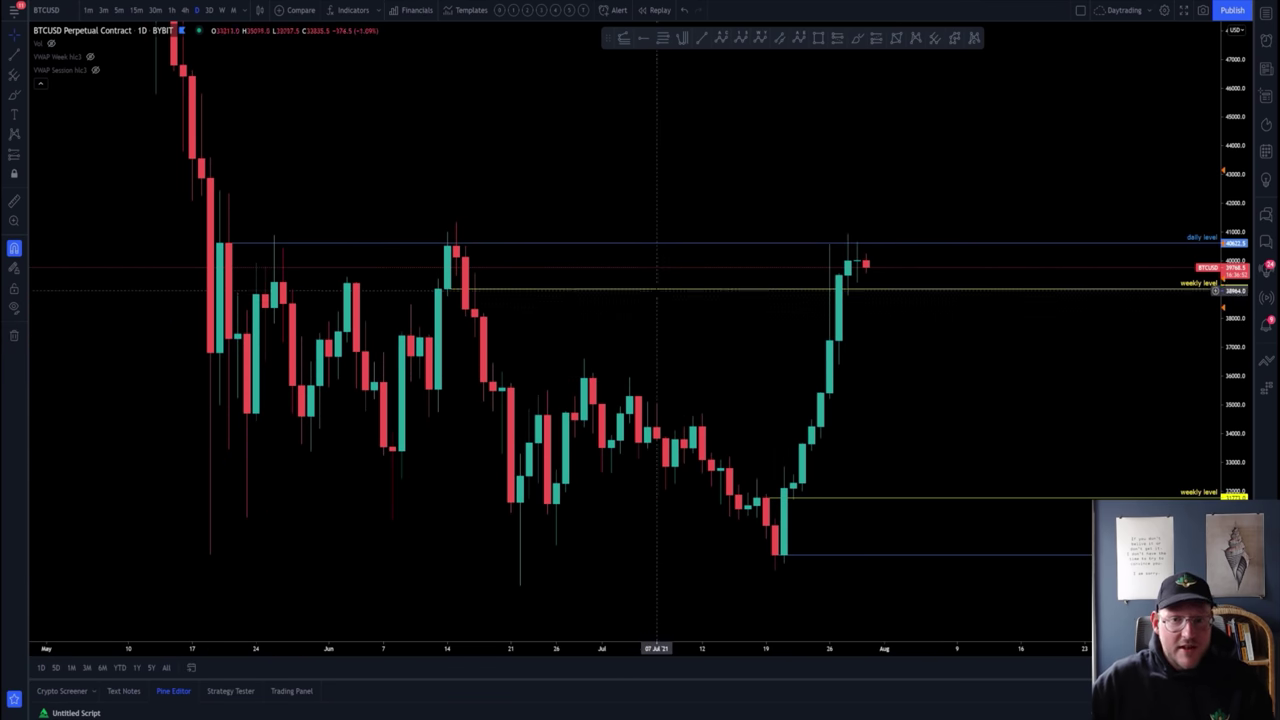
scroll(766, 291, "up", 1)
left_click_drag(880, 379, 897, 347)
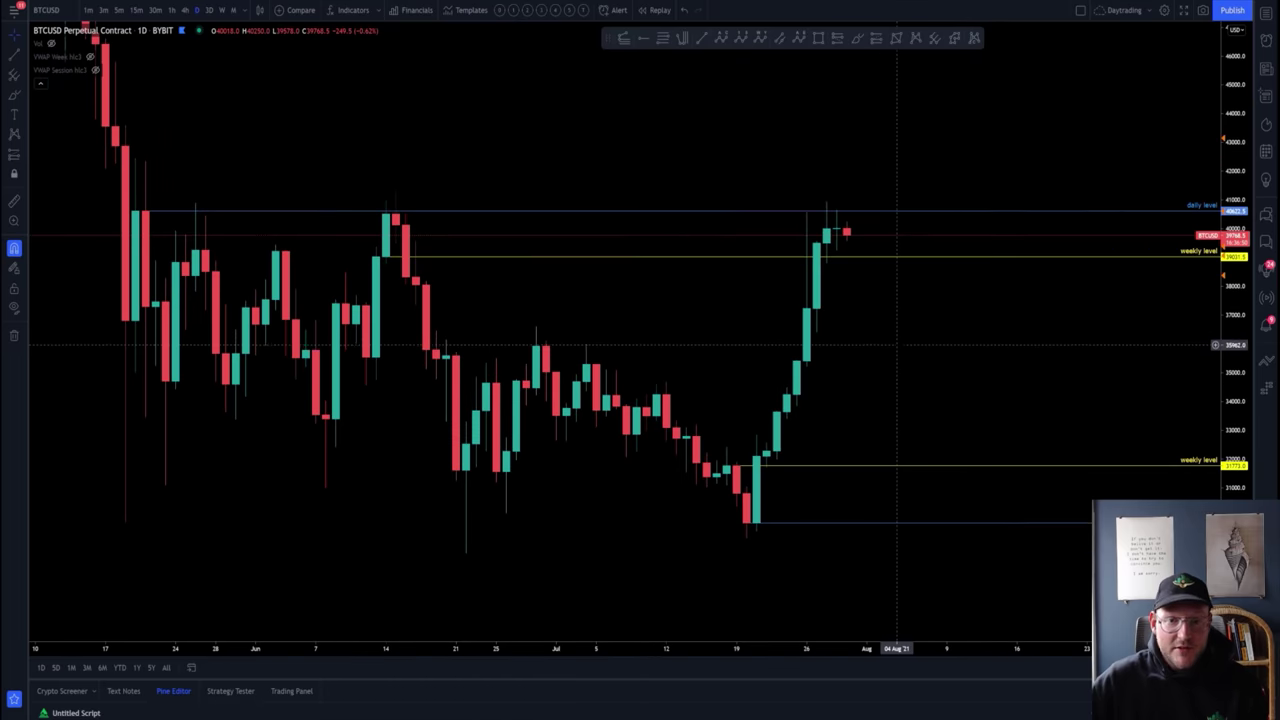
left_click_drag(976, 362, 987, 397)
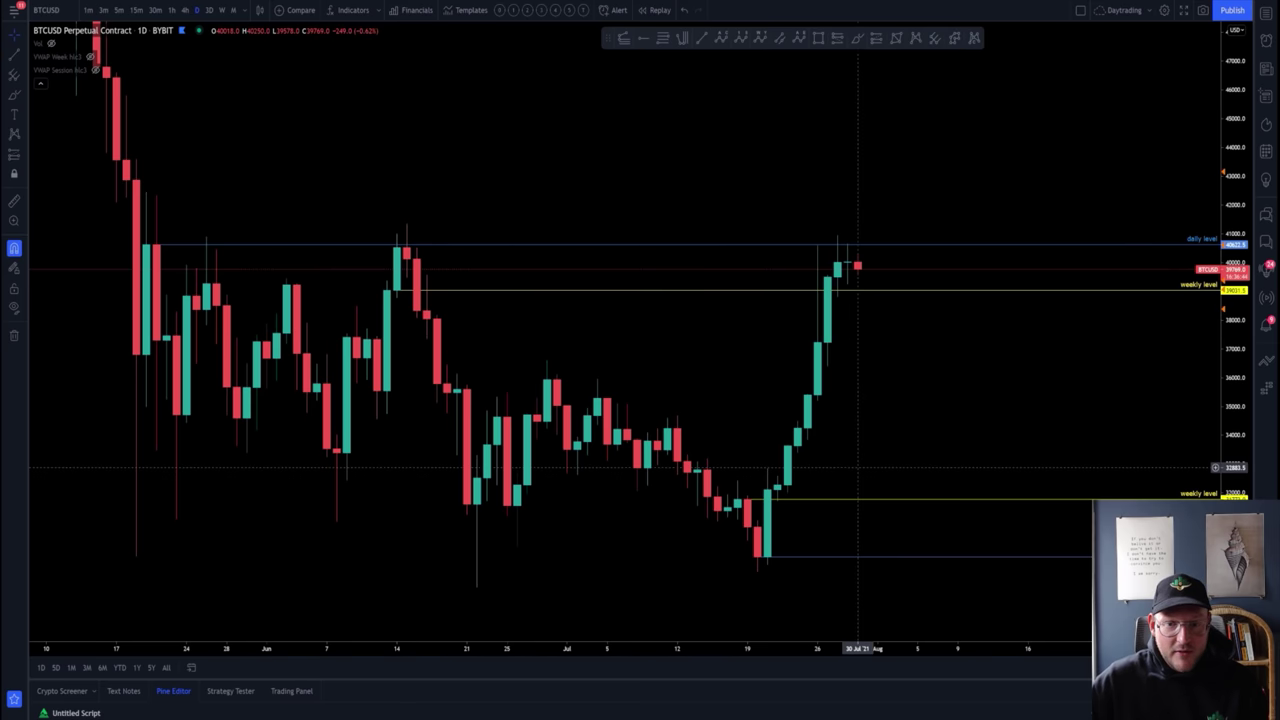
left_click_drag(907, 416, 869, 397)
scroll(869, 397, "down", 3)
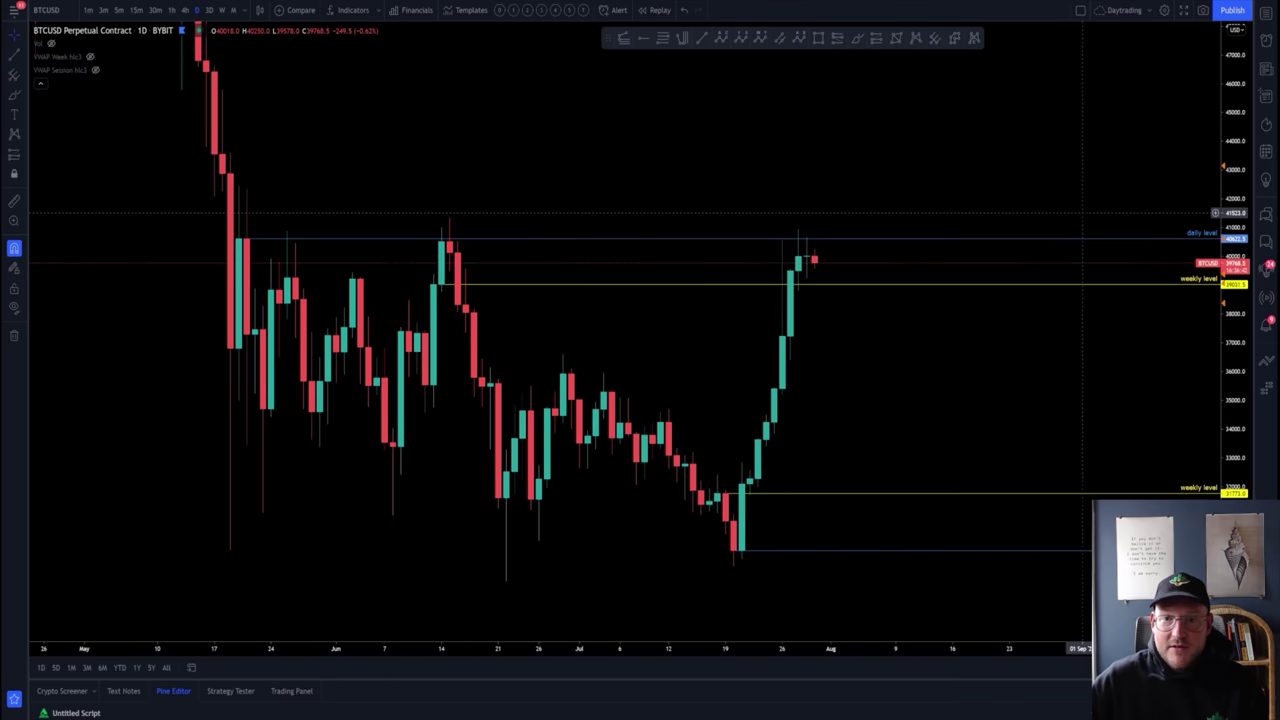
left_click(818, 38)
mouse_move(240, 256)
left_mouse_down()
mouse_move(1075, 565)
mouse_move(1115, 523)
left_mouse_up()
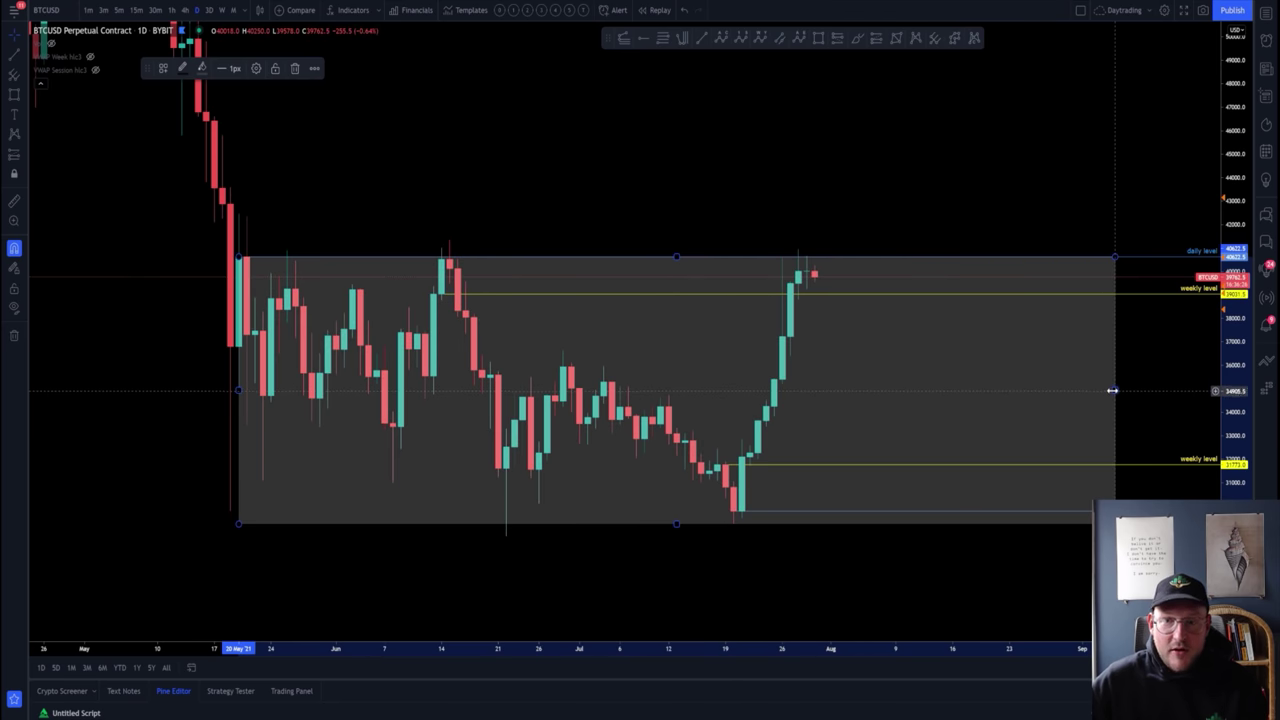
left_click(294, 68)
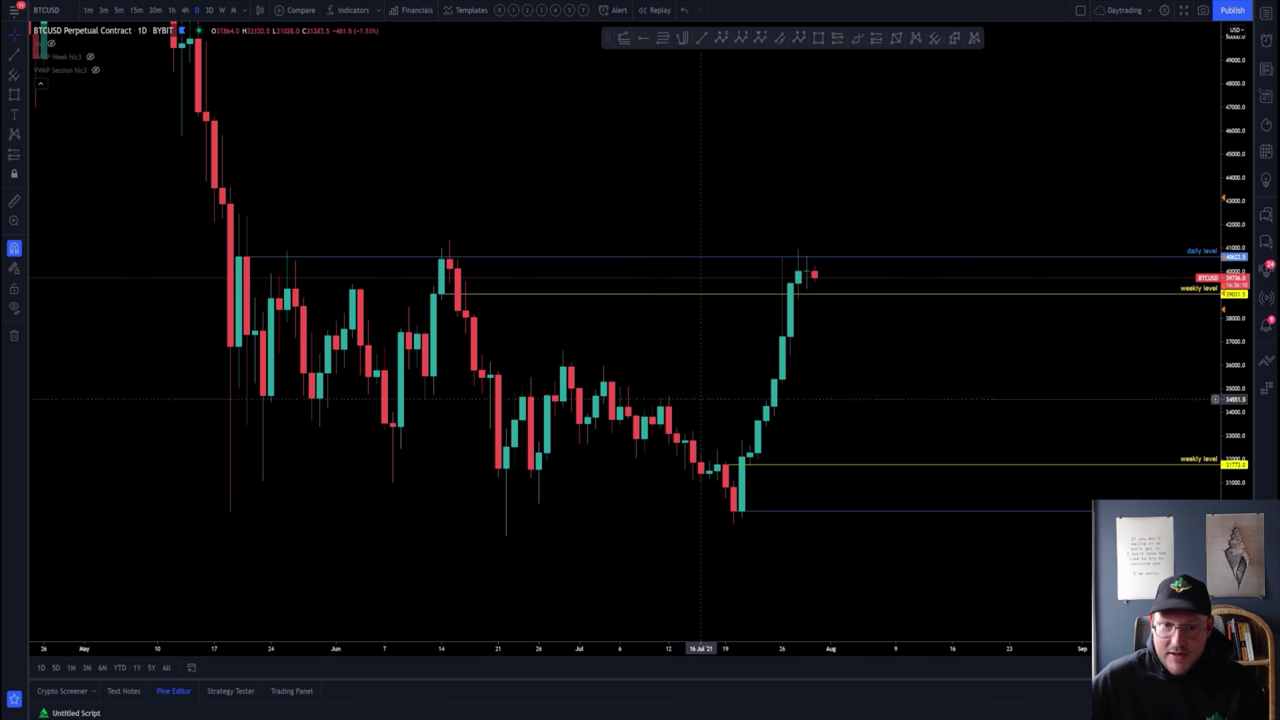
Step: Draw a rectangle over the range from 20 May between the two daily levels, and a nested one from 19 Jun to 09 Aug starting at about 36447
left_click(819, 40)
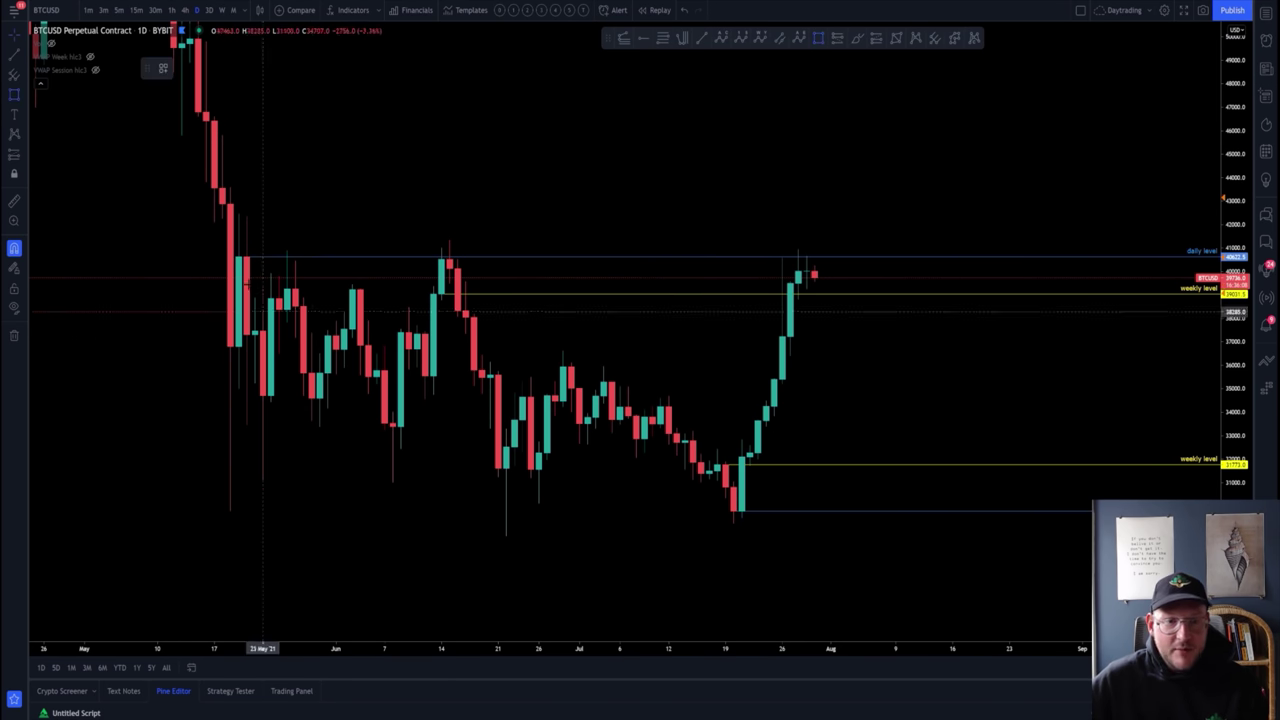
mouse_move(238, 258)
left_mouse_down()
mouse_move(1071, 537)
mouse_move(1098, 512)
left_mouse_up()
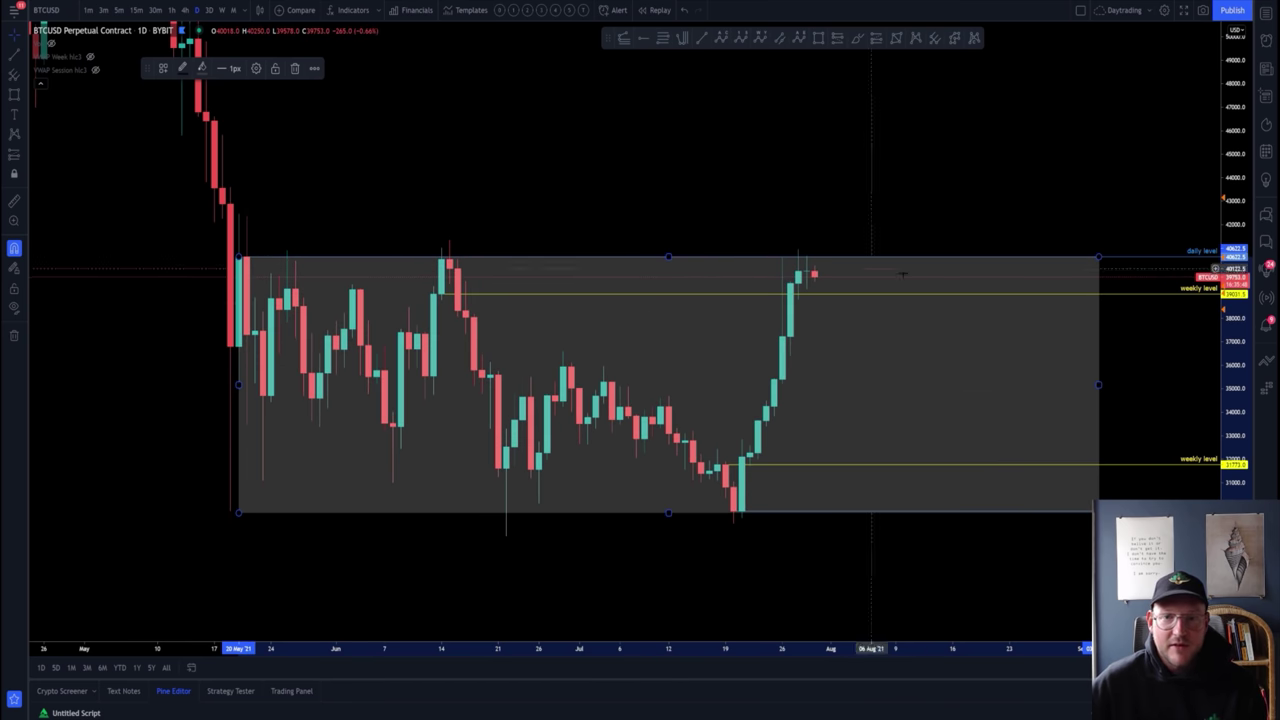
left_click(818, 40)
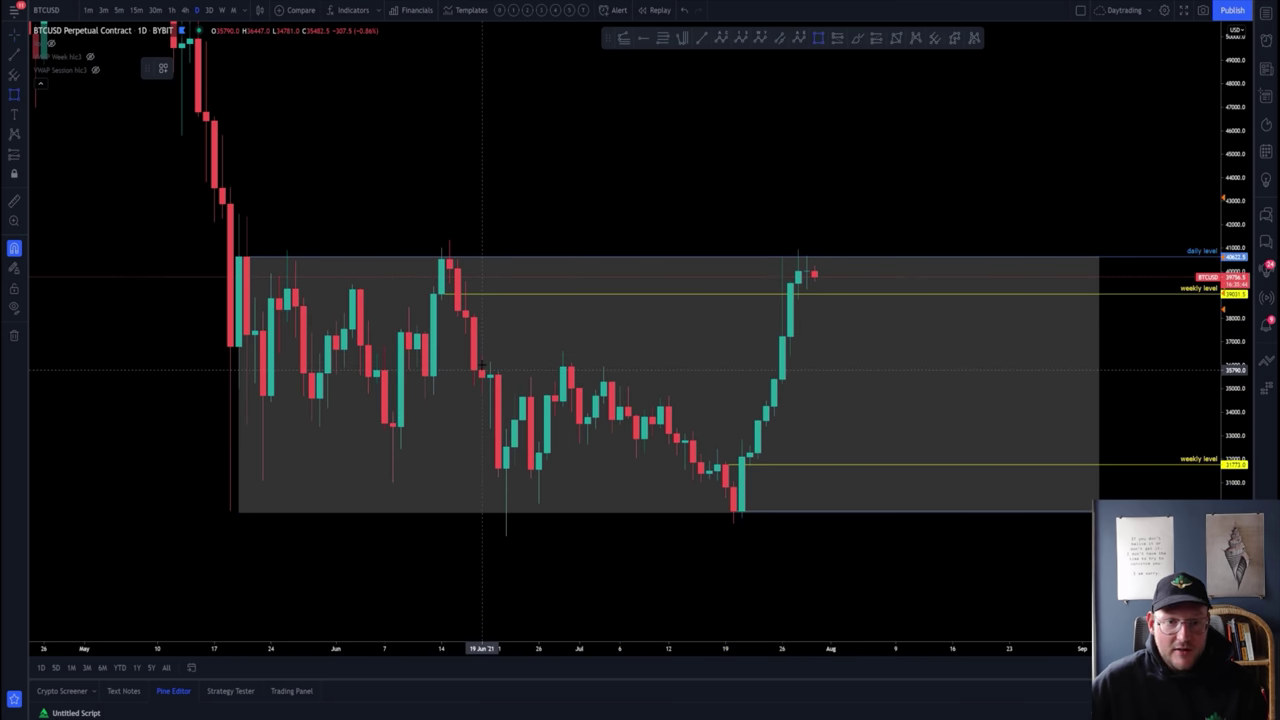
left_click_drag(484, 357, 895, 512)
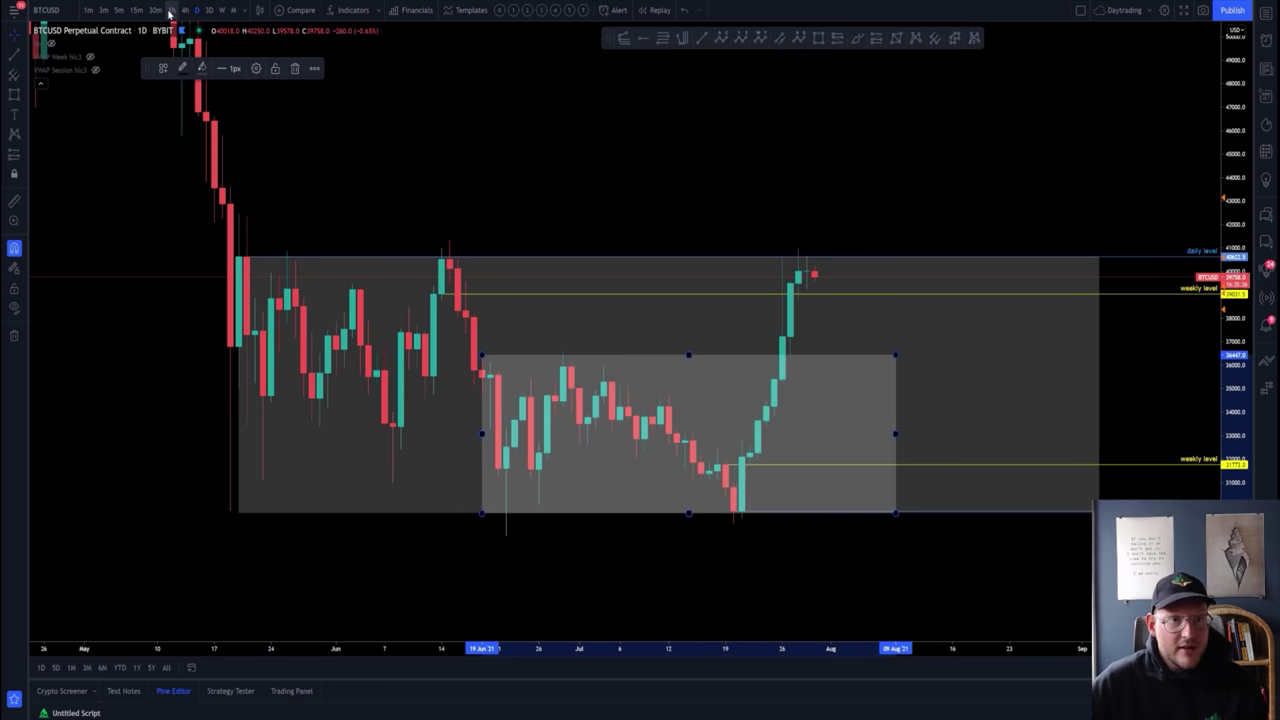
Step: Switch the chart to the 1-hour timeframe and bring the June to July price action into view
left_click(170, 10)
scroll(1000, 350, "down", 5)
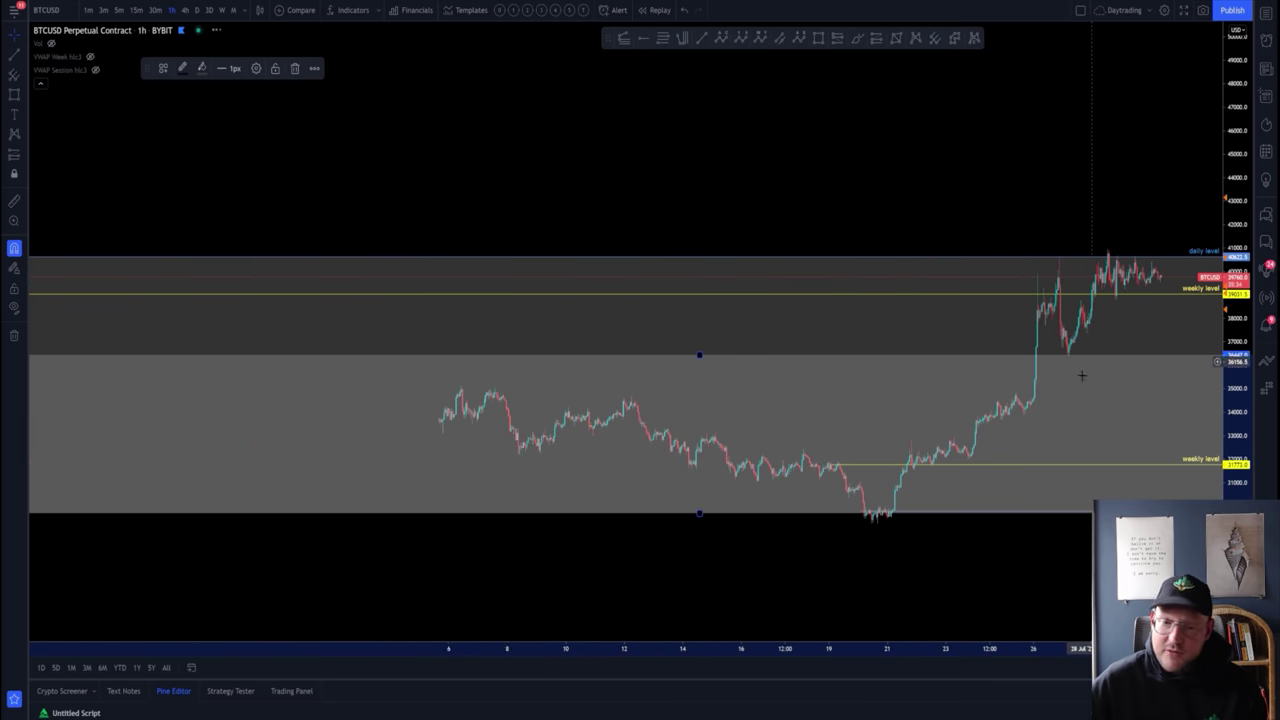
scroll(1020, 400, "down", 5)
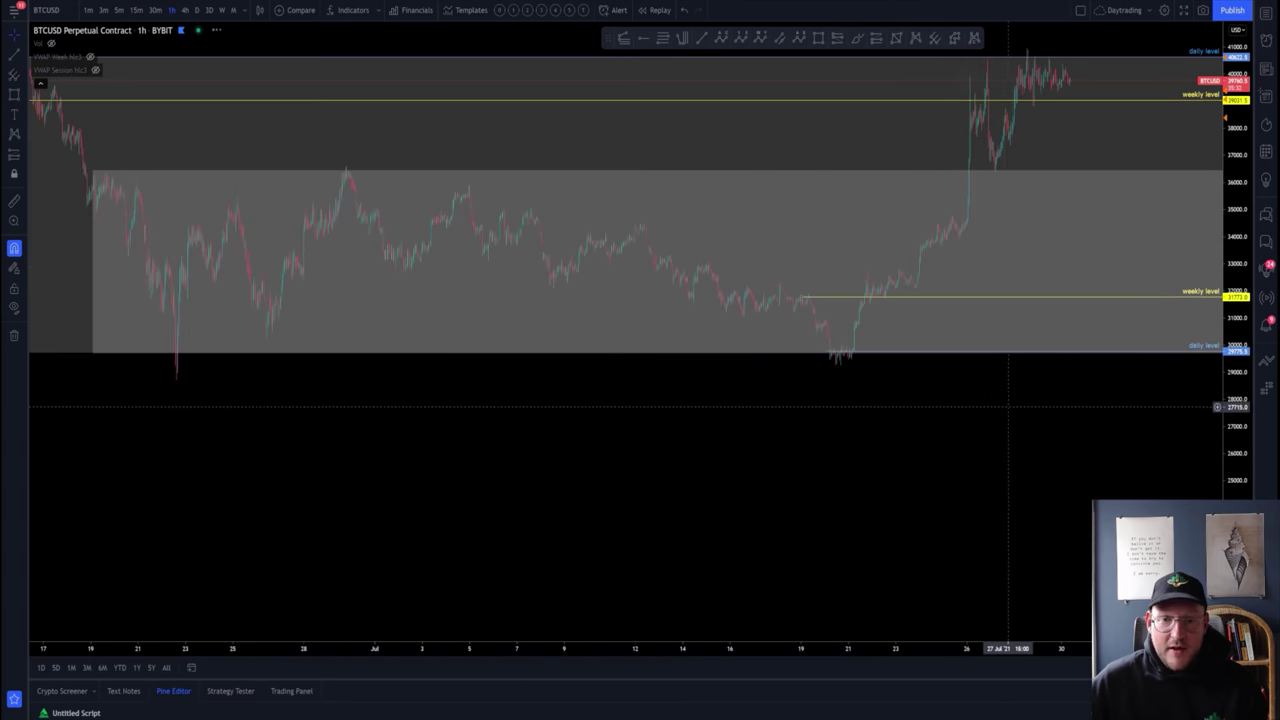
scroll(993, 395, "up", 3)
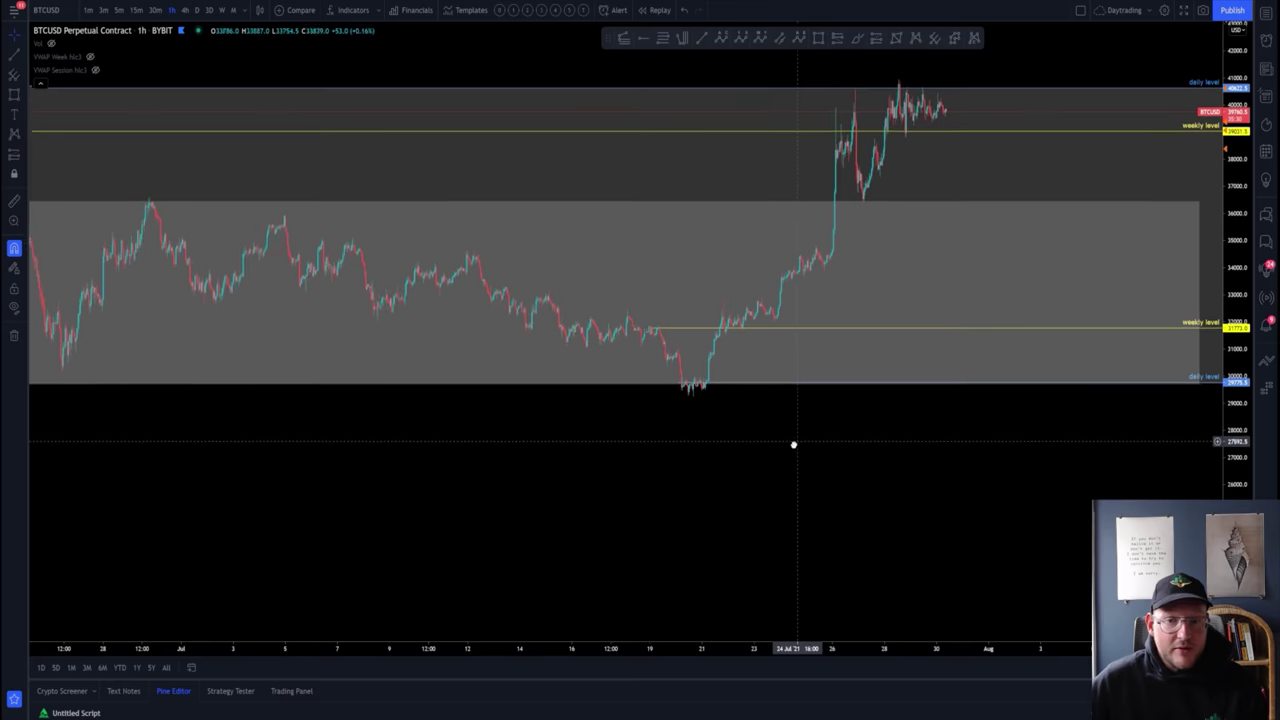
scroll(780, 200, "down", 2)
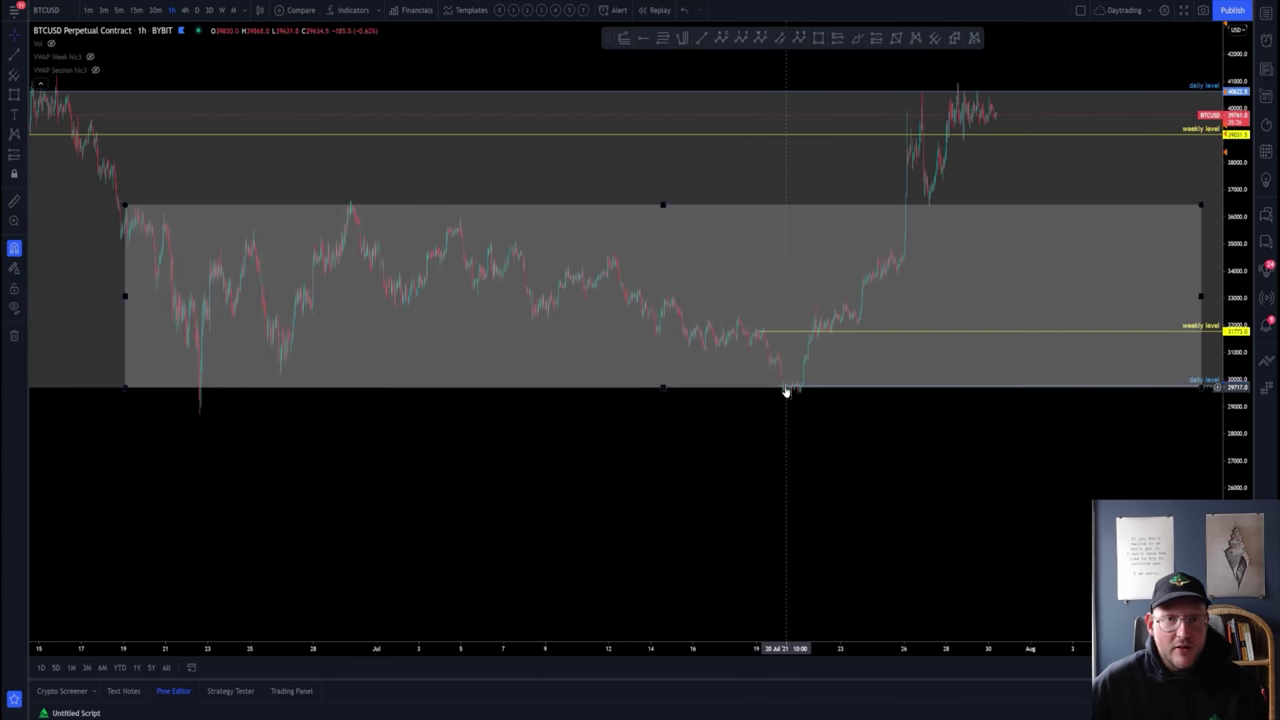
Step: Draw a small rectangle around the July low, from 19 Jul to 21 Jul and from 30601 to about 29142
left_click(818, 38)
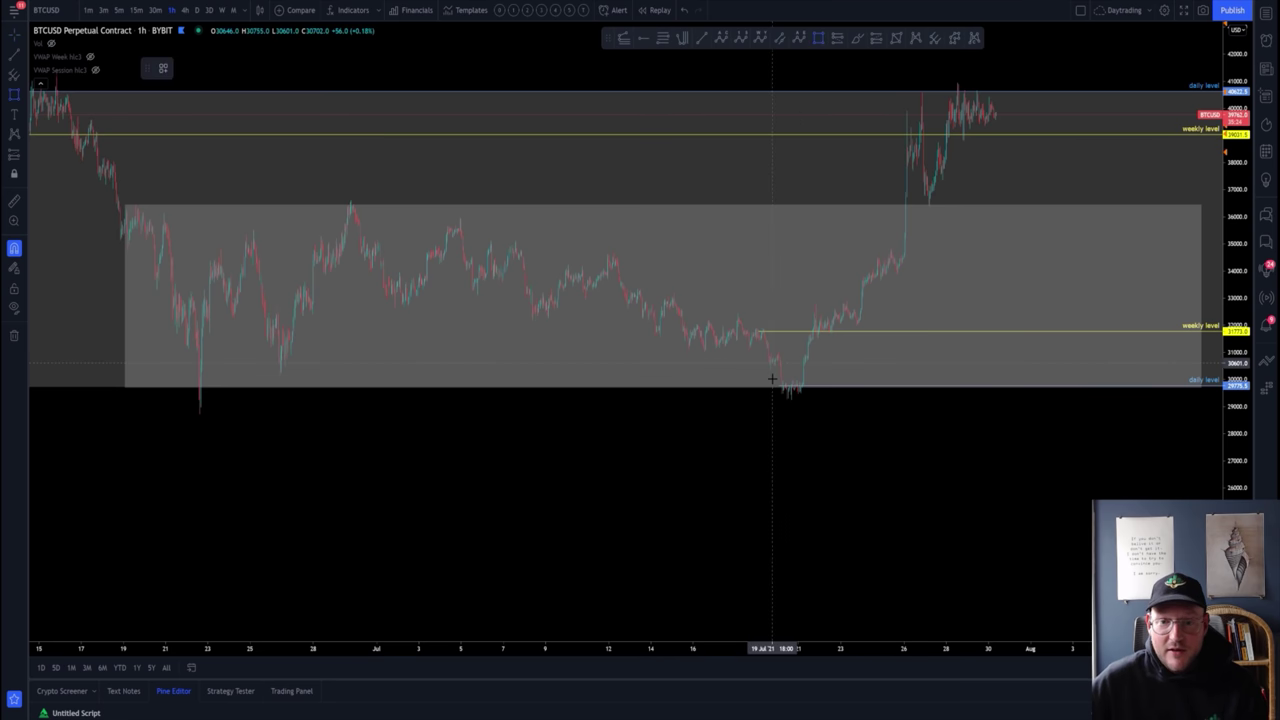
left_click_drag(771, 363, 815, 396)
scroll(818, 401, "up", 5)
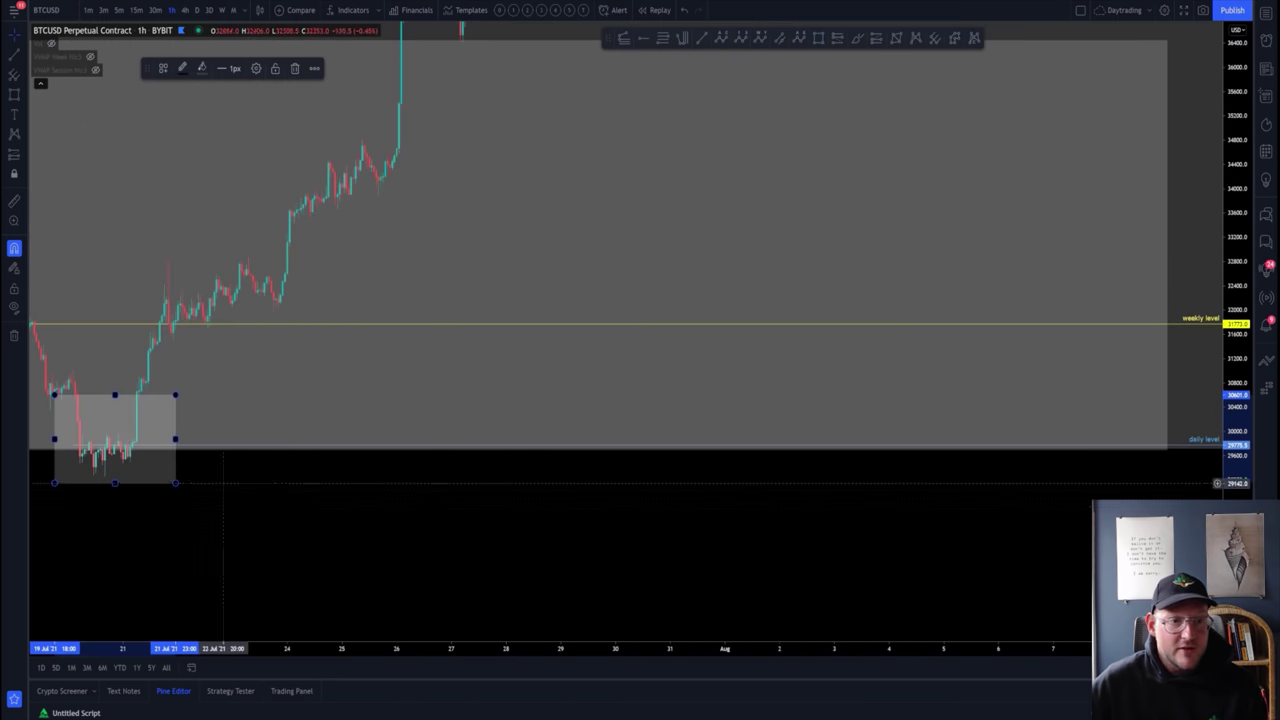
Step: Delete the nested rectangle starting on 19 Jun and the large rectangle covering the whole range
left_click(8, 36)
left_click_drag(380, 497, 663, 491)
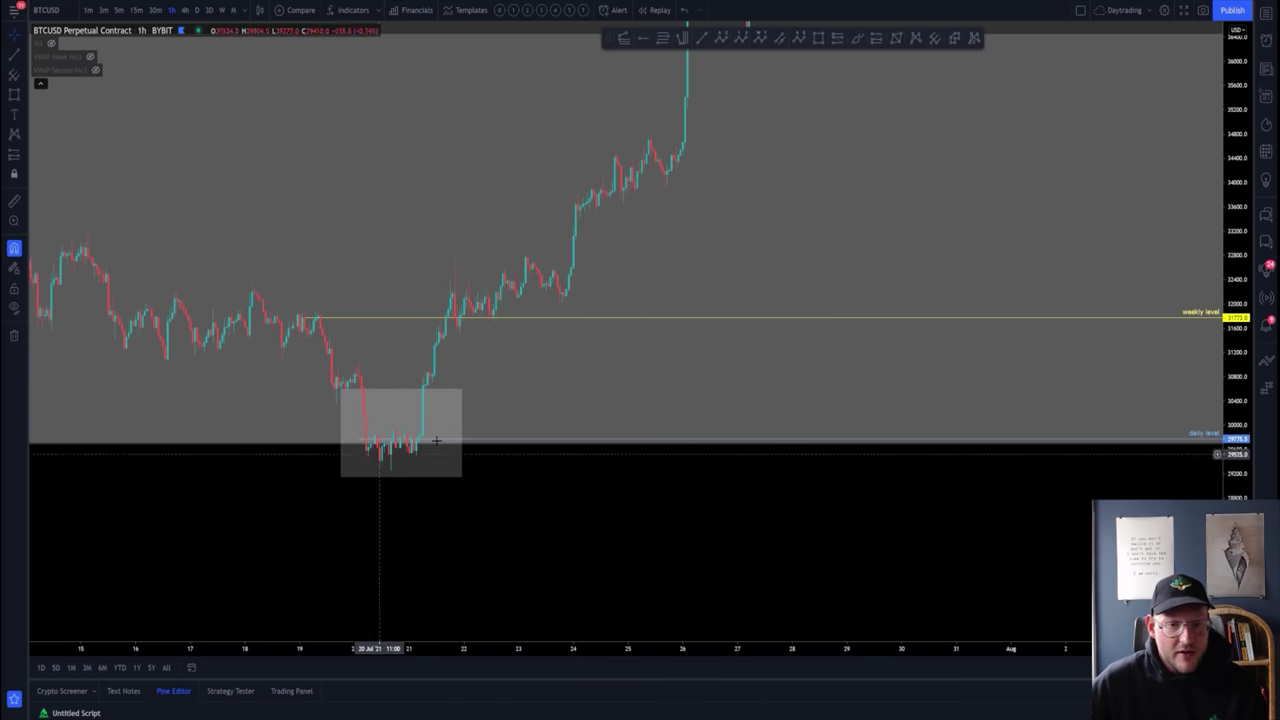
scroll(963, 274, "down", 5)
left_click_drag(963, 532, 480, 482)
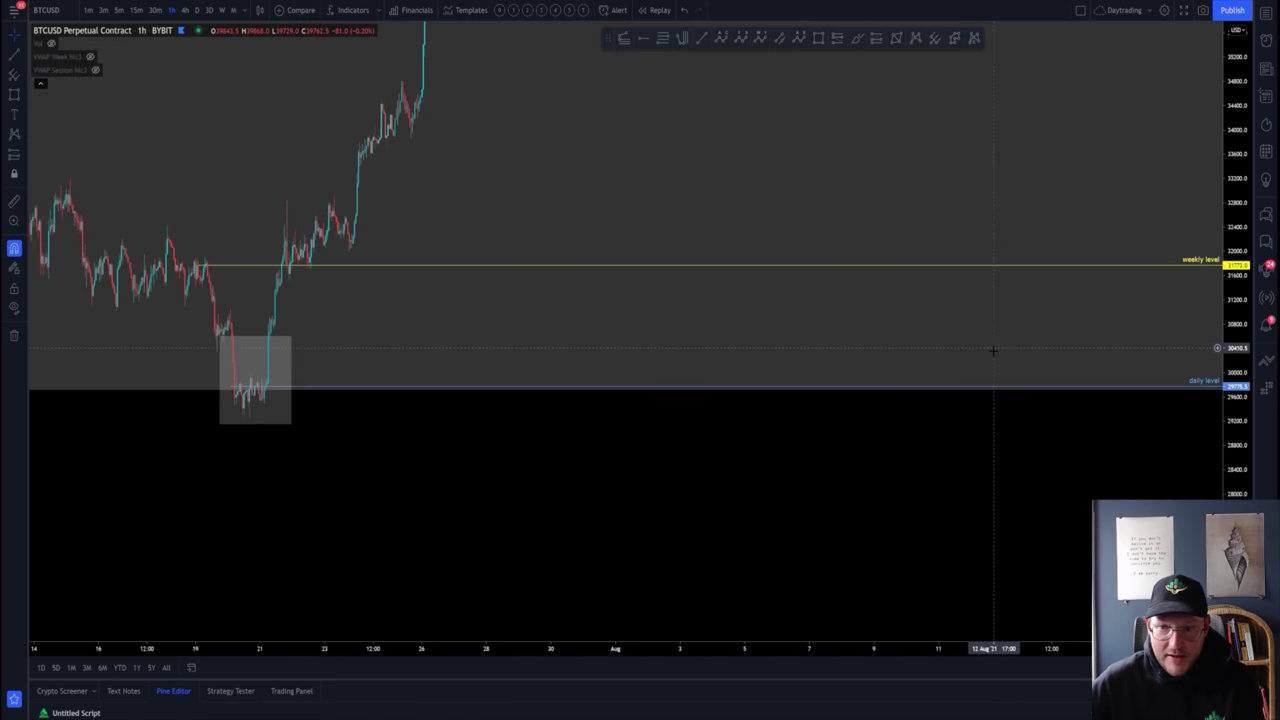
scroll(950, 504, "down", 2)
scroll(950, 504, "right", 5)
left_click(1148, 292)
key("Delete")
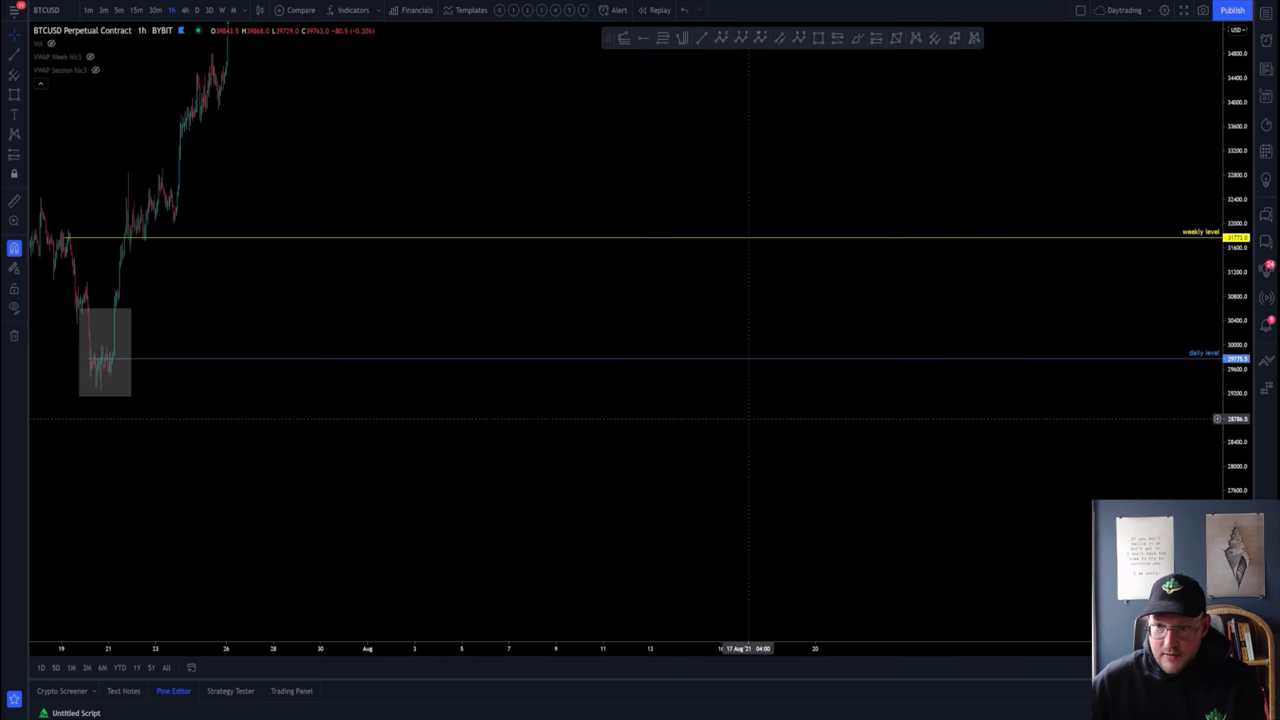
Step: Place a horizontal ray at 29277 starting from the 20 July swing low
left_click_drag(461, 415, 1175, 369)
scroll(717, 328, "up", 5)
left_click_drag(353, 348, 646, 377)
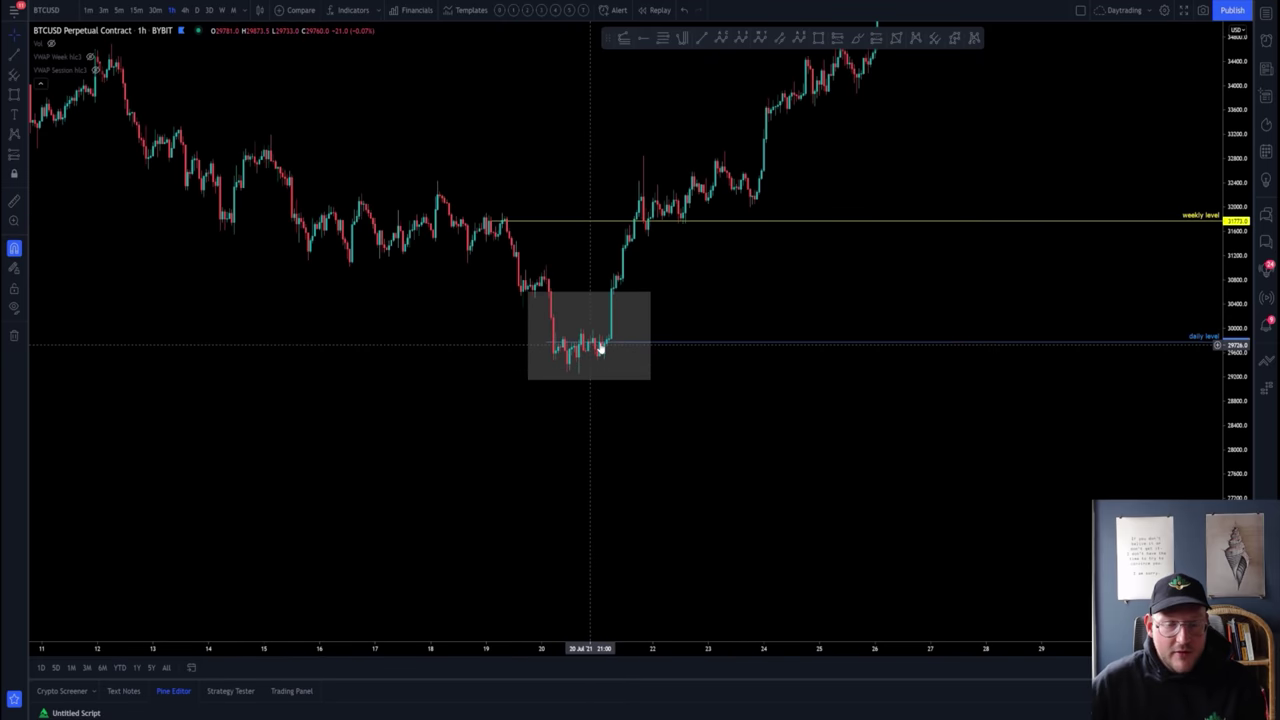
left_click_drag(1240, 477, 1220, 424)
left_click_drag(754, 389, 956, 408)
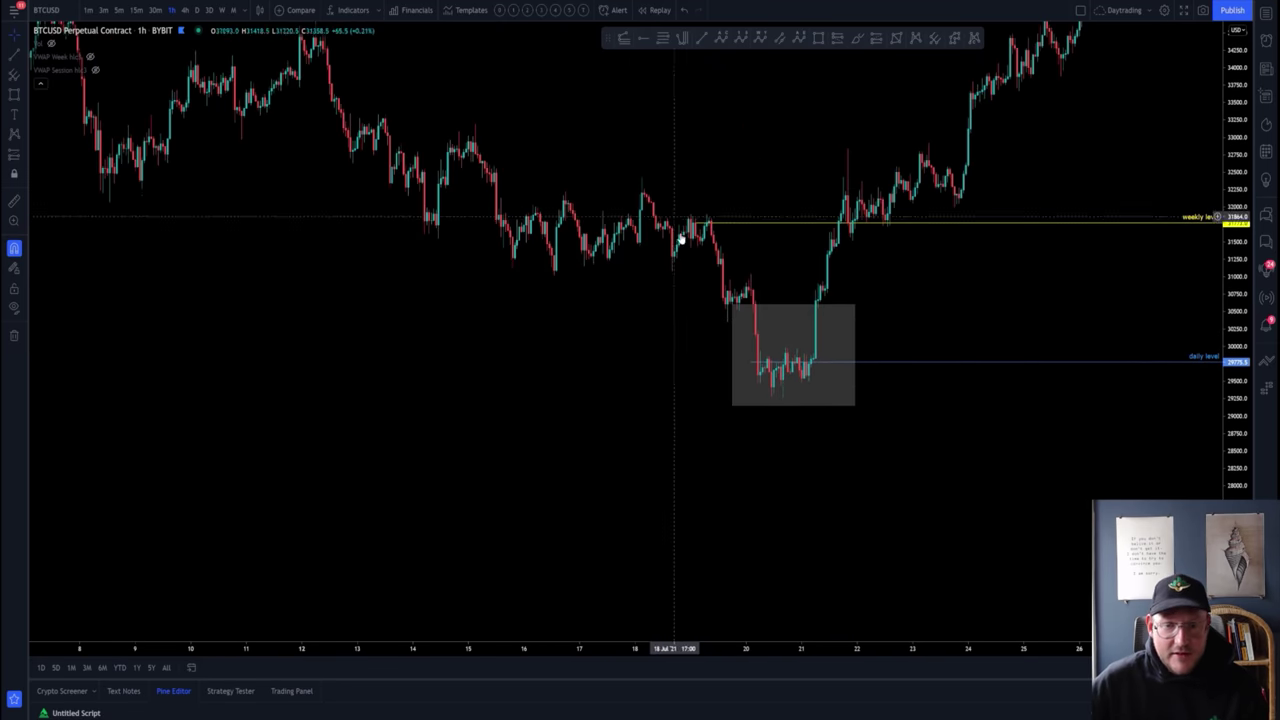
scroll(738, 330, "up", 2)
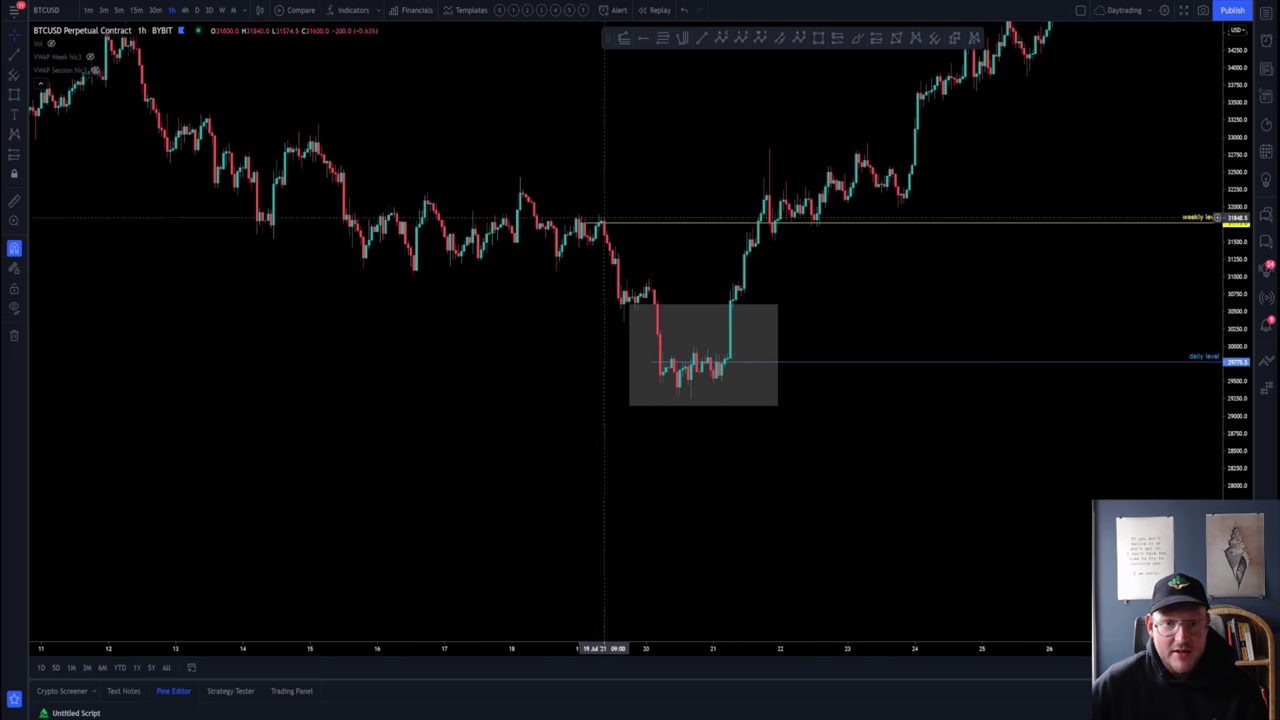
left_click(677, 397)
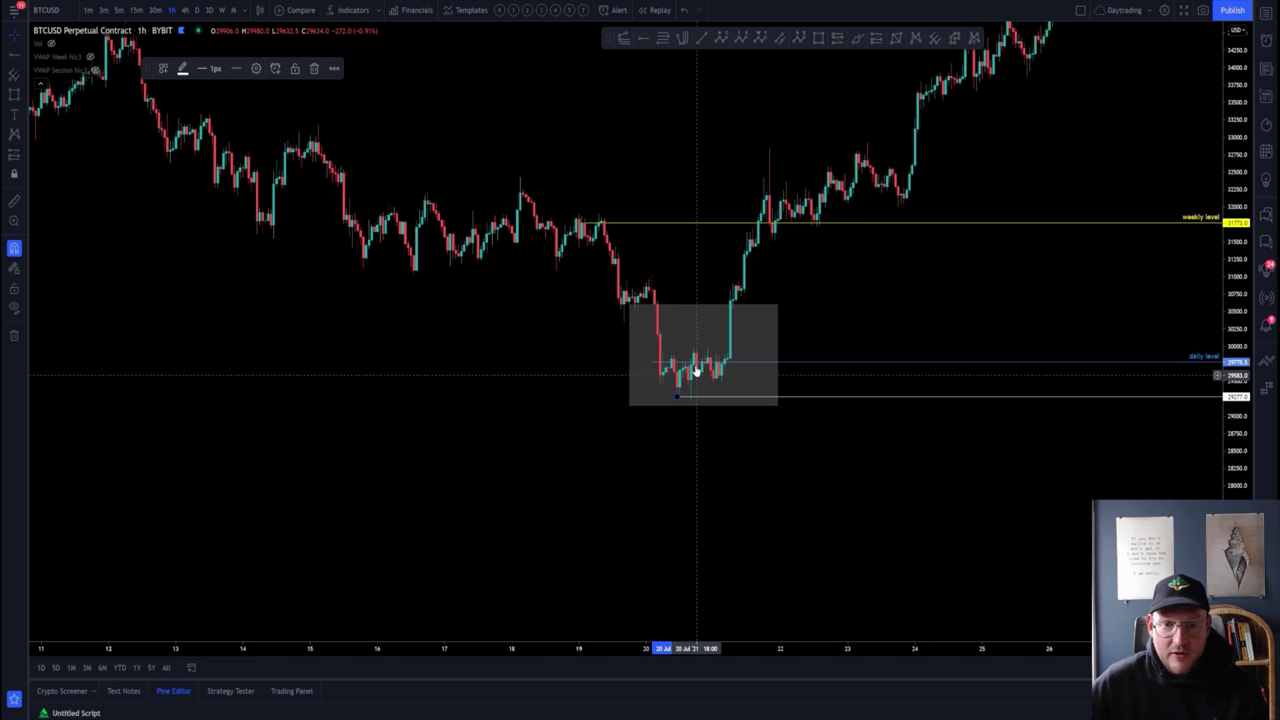
Step: Draw a Fibonacci retracement from the 20 July low at 29258 to 29980.5, and delete it
left_click(663, 38)
left_click(691, 398)
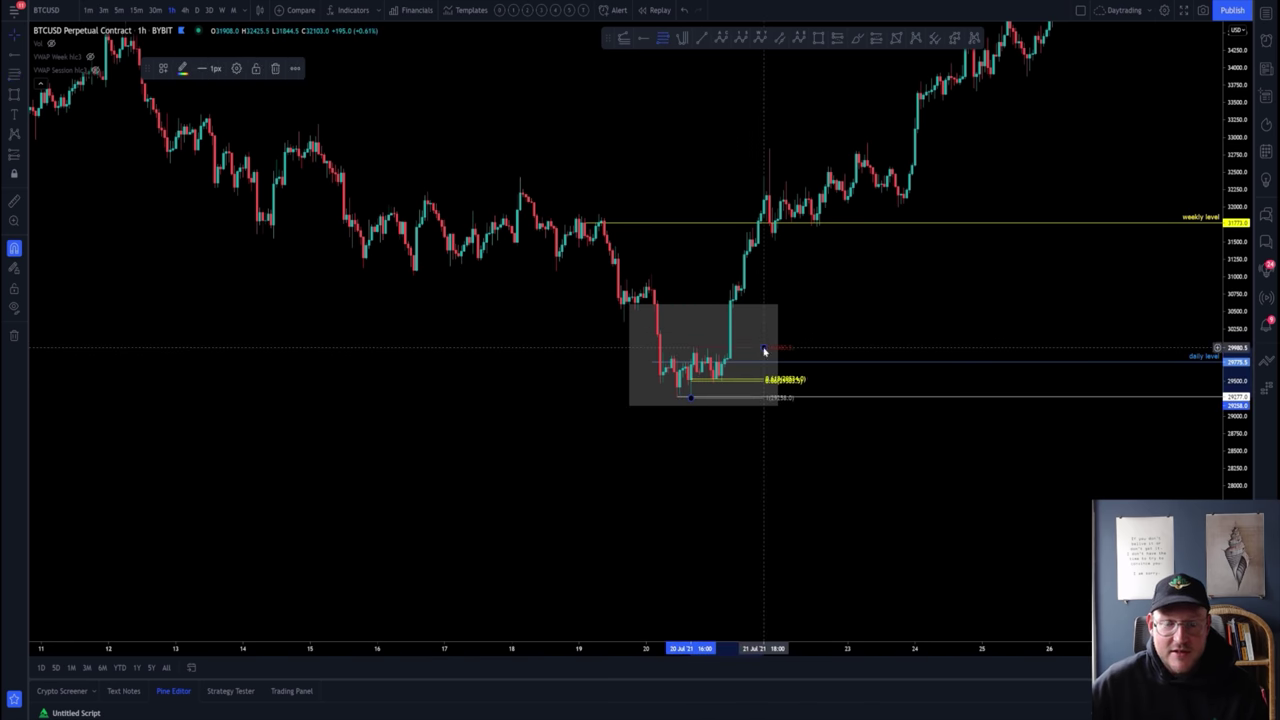
left_click(764, 349)
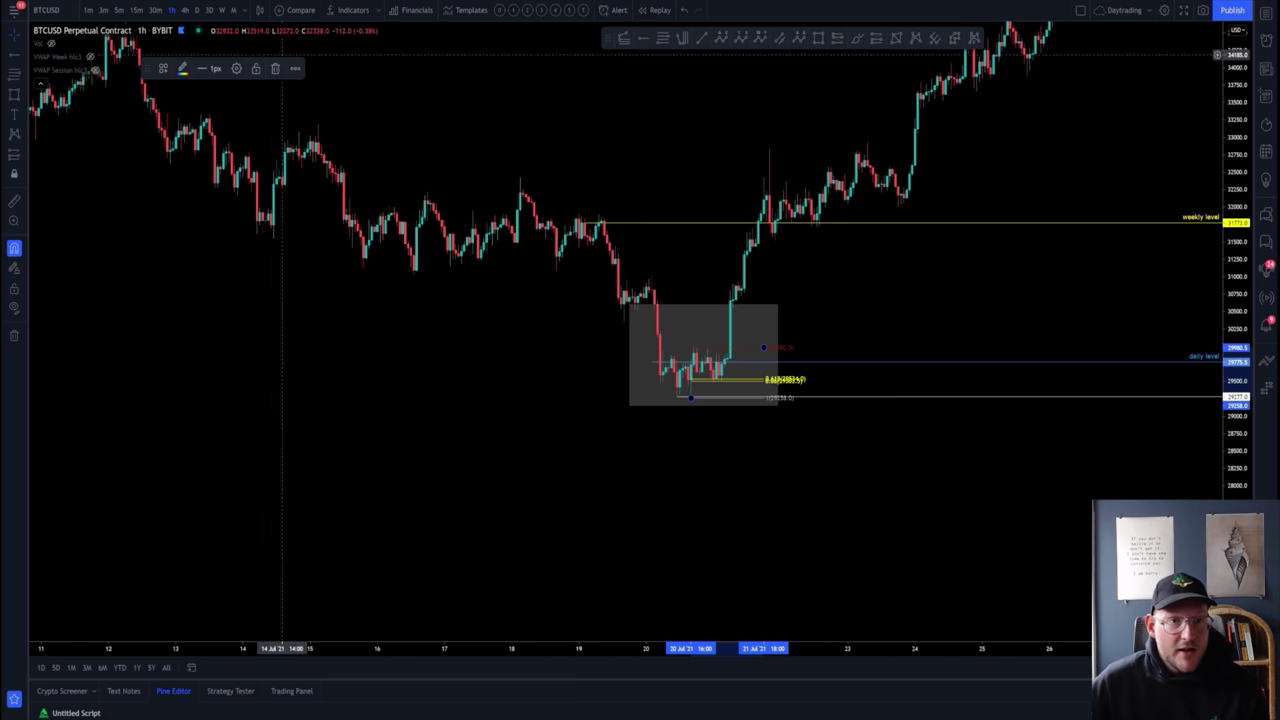
left_click(275, 72)
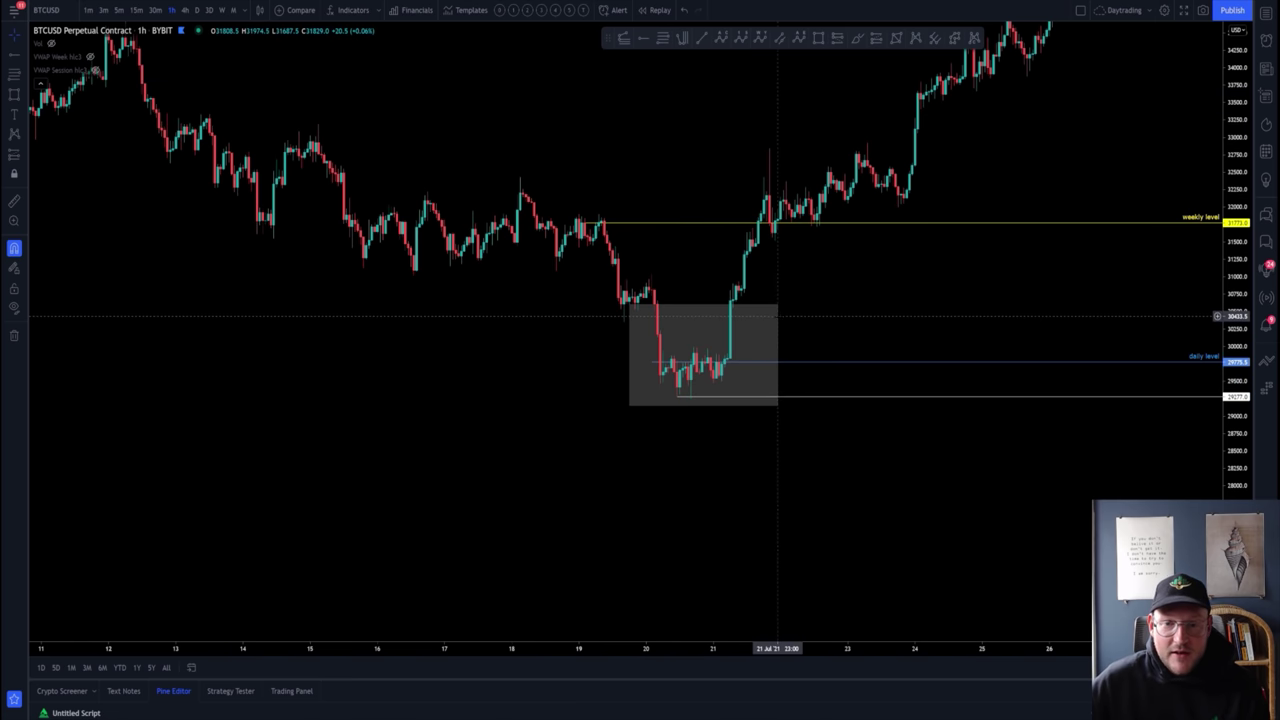
Step: Delete the small rectangle around the July low
left_click(778, 322)
left_click(296, 68)
left_click_drag(862, 334, 769, 425)
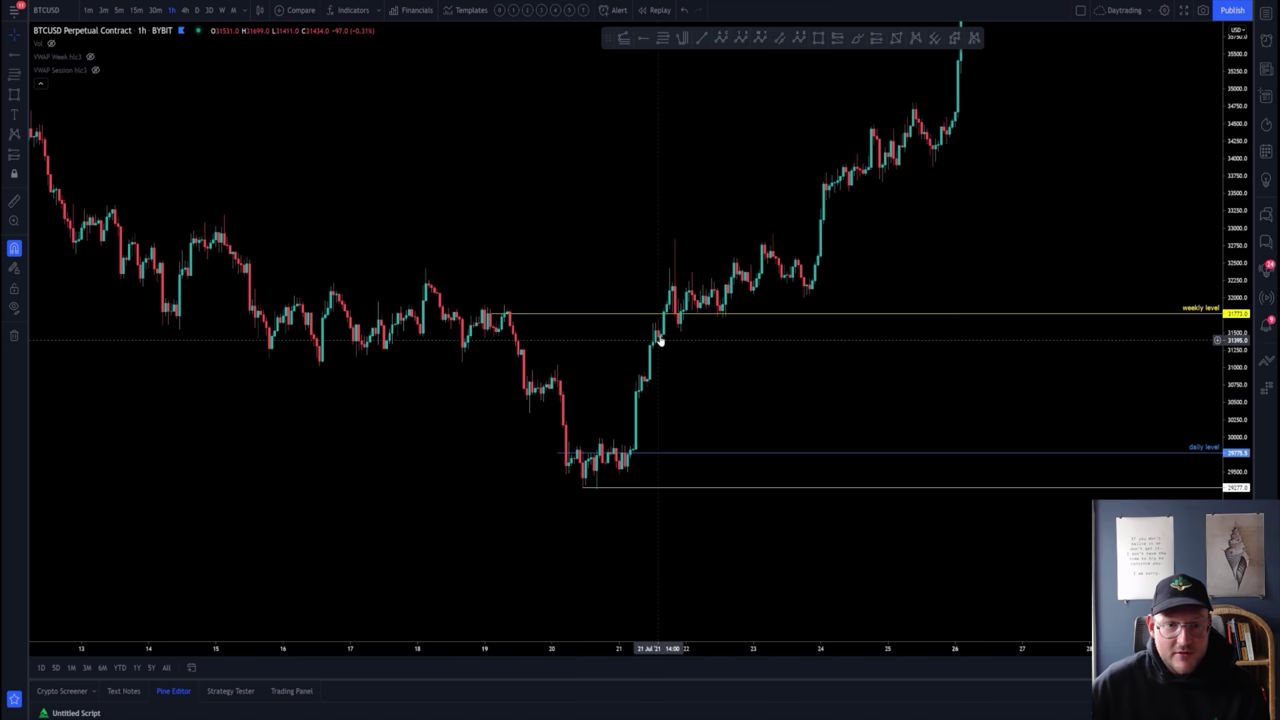
scroll(537, 365, "down", 2)
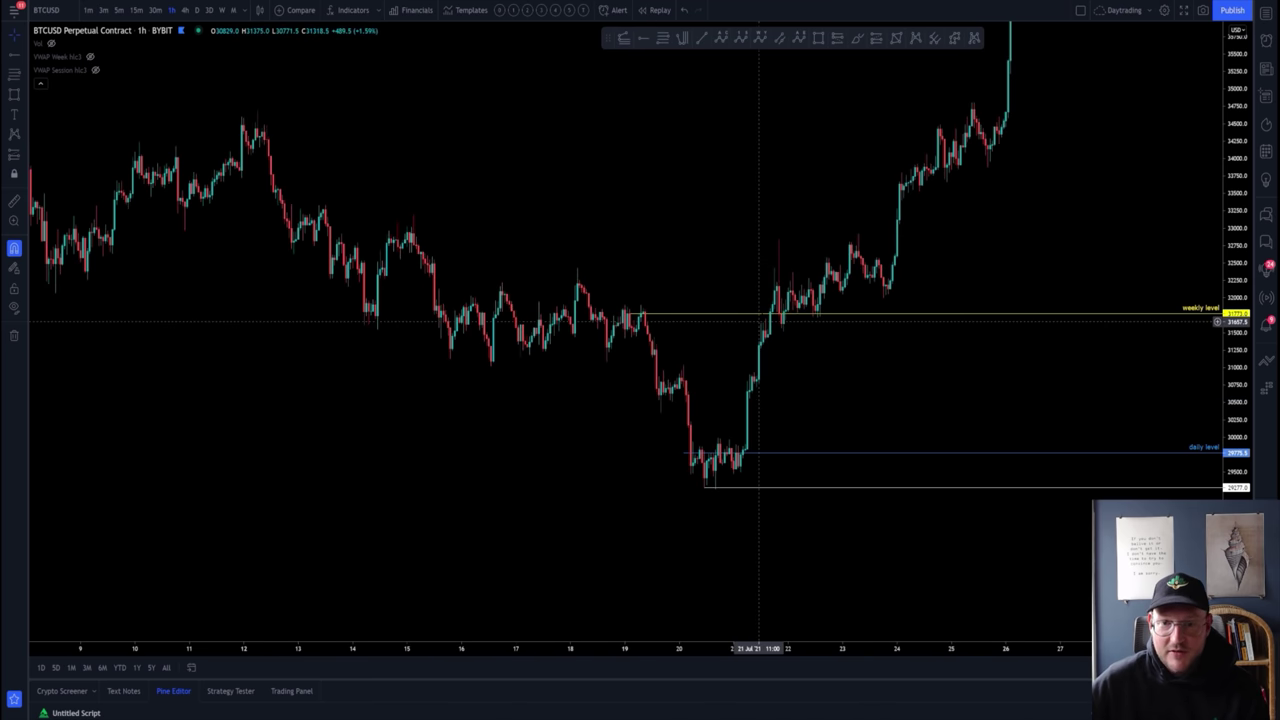
Step: Place a horizontal ray at 36296 starting from the 19 June swing high
left_click_drag(1075, 231, 956, 348)
left_click_drag(1222, 314, 1222, 506)
scroll(1103, 360, "down", 3)
left_click_drag(1080, 289, 840, 451)
scroll(820, 440, "down", 8)
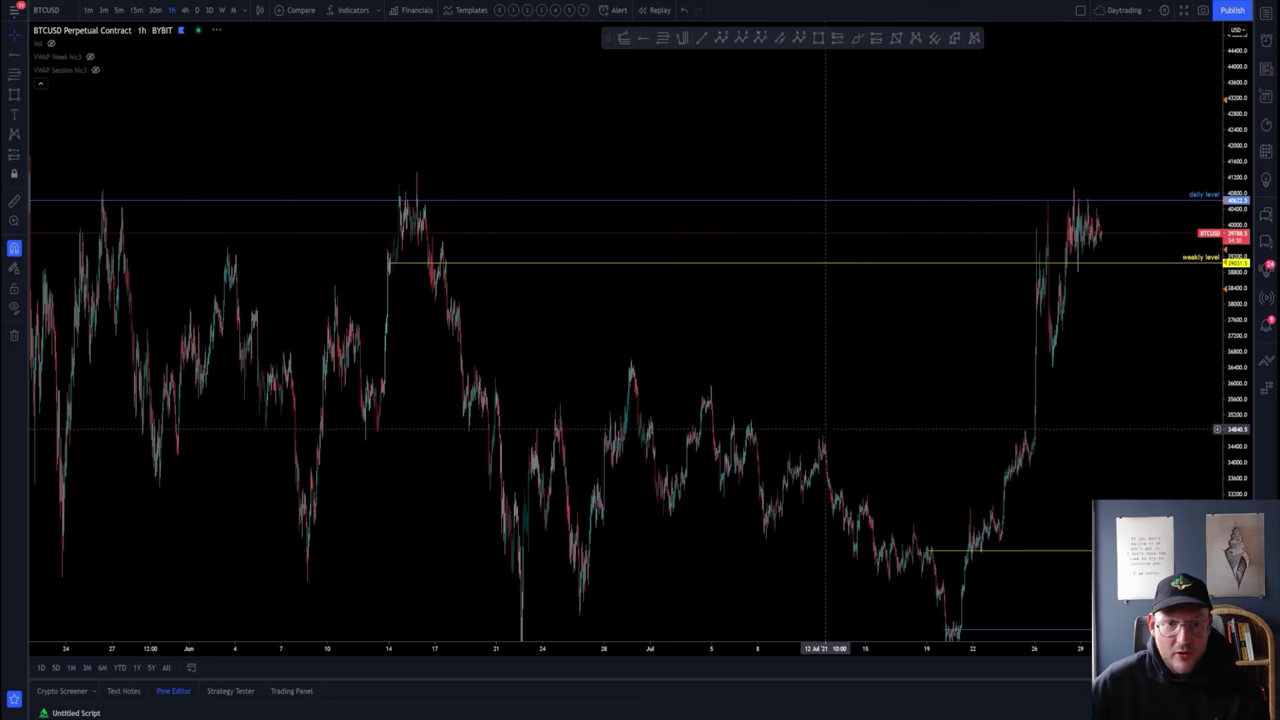
scroll(924, 411, "up", 3)
left_click_drag(925, 374, 858, 261)
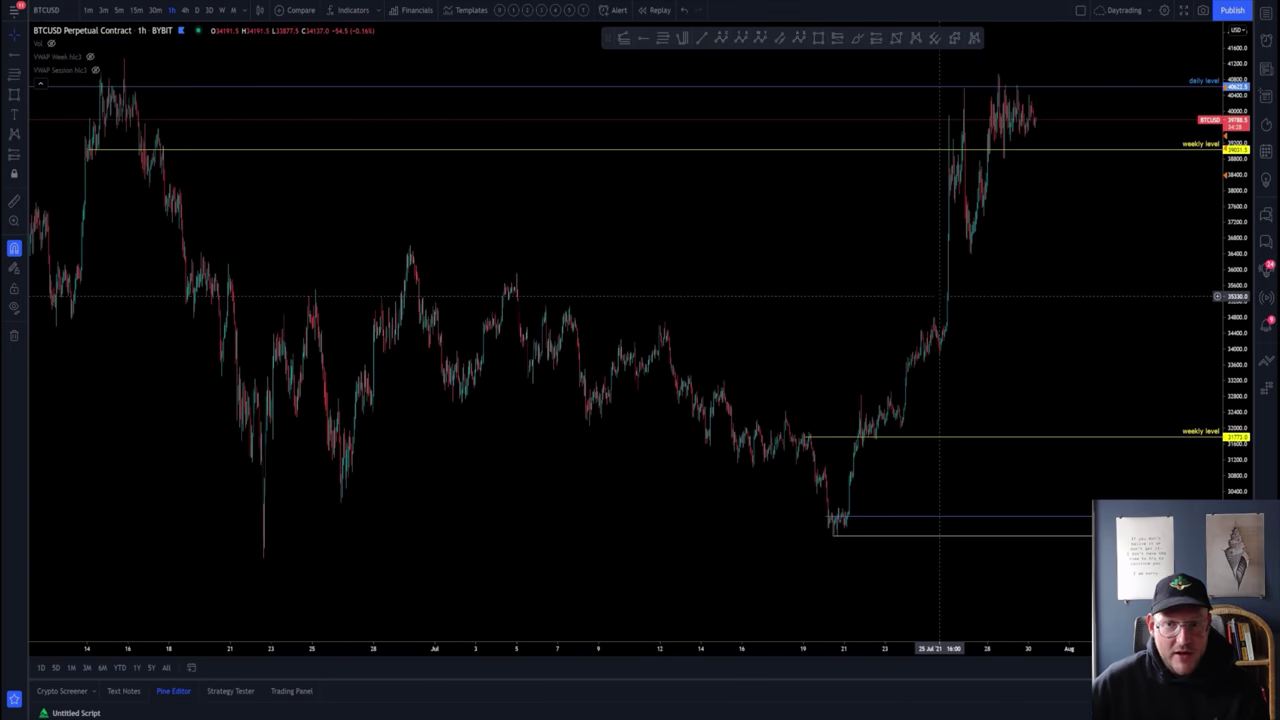
left_click(203, 258)
scroll(1148, 293, "down", 4)
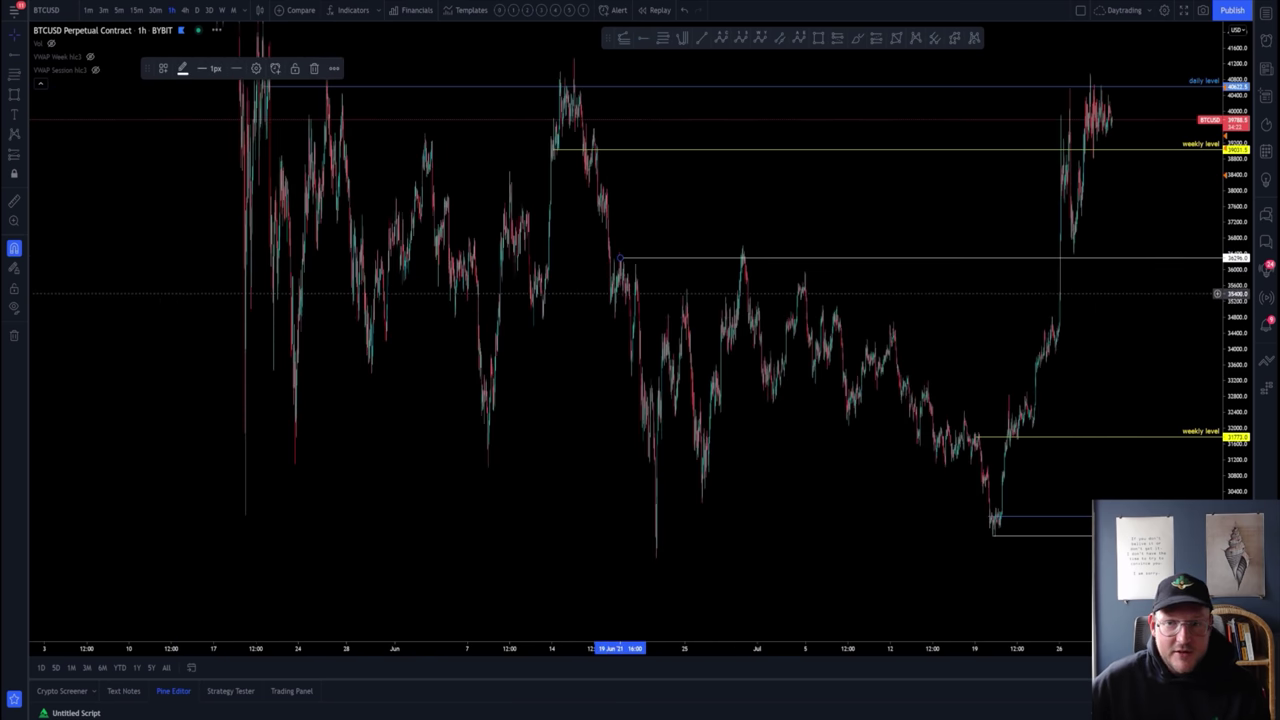
left_click_drag(1245, 330, 1245, 472)
left_click_drag(873, 470, 698, 475)
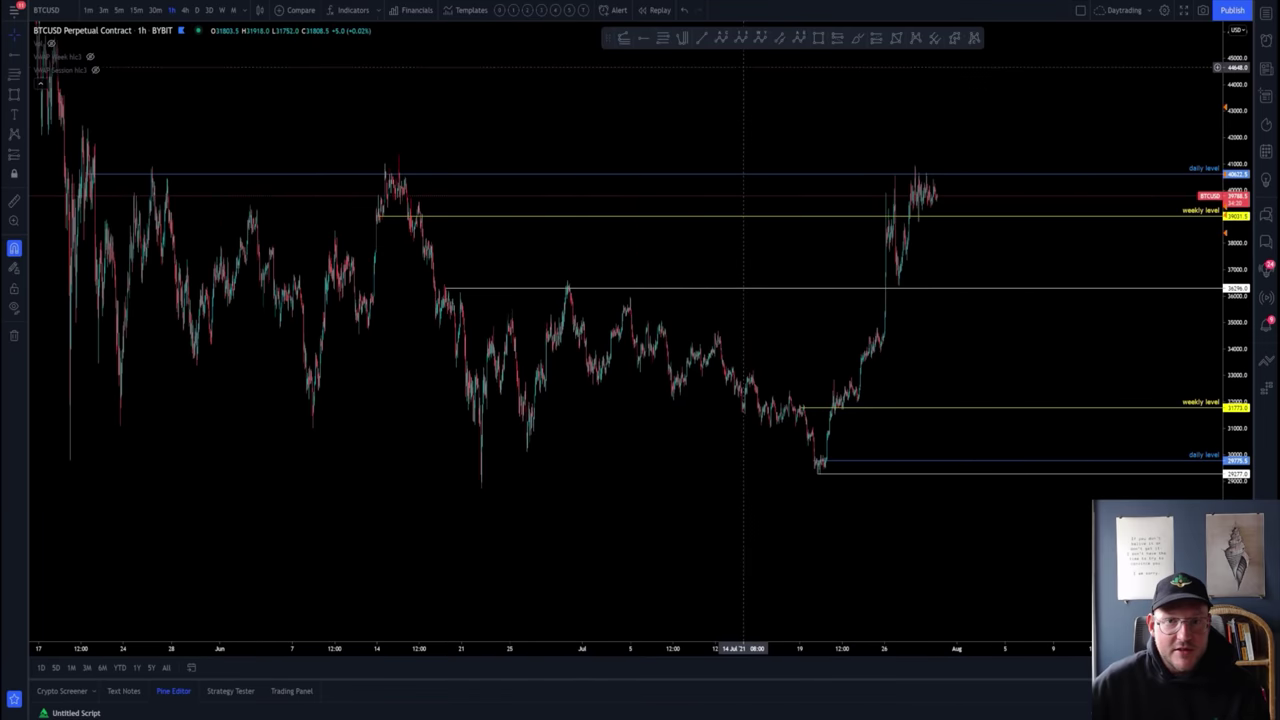
Step: Draw a rectangle over the whole May–August range from about 42200 down to about 28900, and delete it
left_click(818, 37)
mouse_move(76, 130)
left_mouse_down()
mouse_move(1063, 466)
mouse_move(1080, 483)
left_mouse_up()
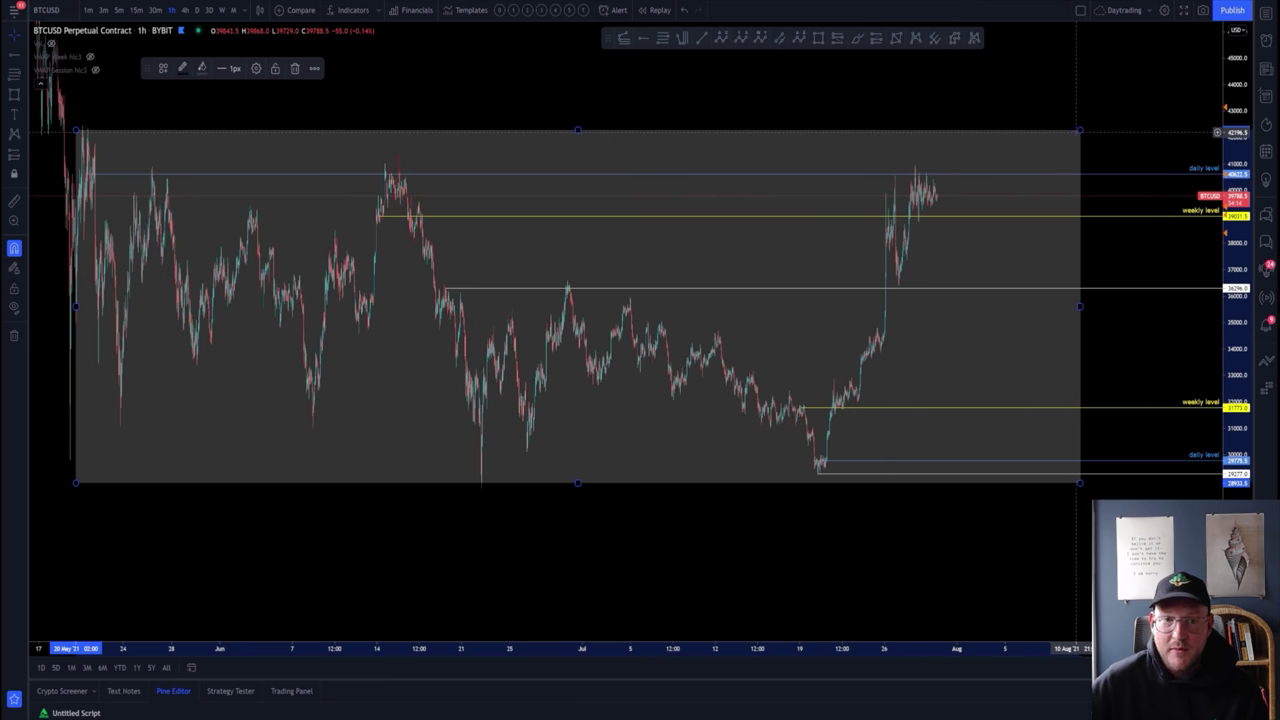
left_click(294, 68)
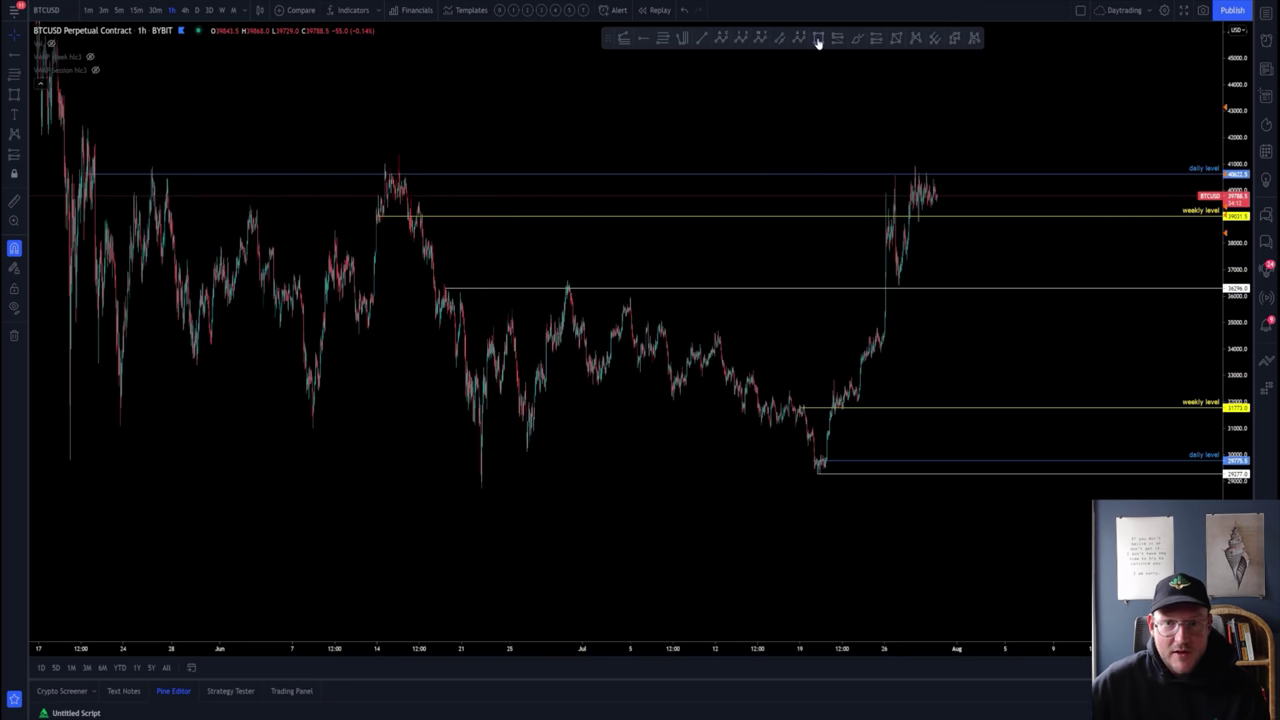
Step: Draw a rectangle from the 19 June high into August, down to the 29277 ray, and move the upper white ray to 36254
left_click(818, 39)
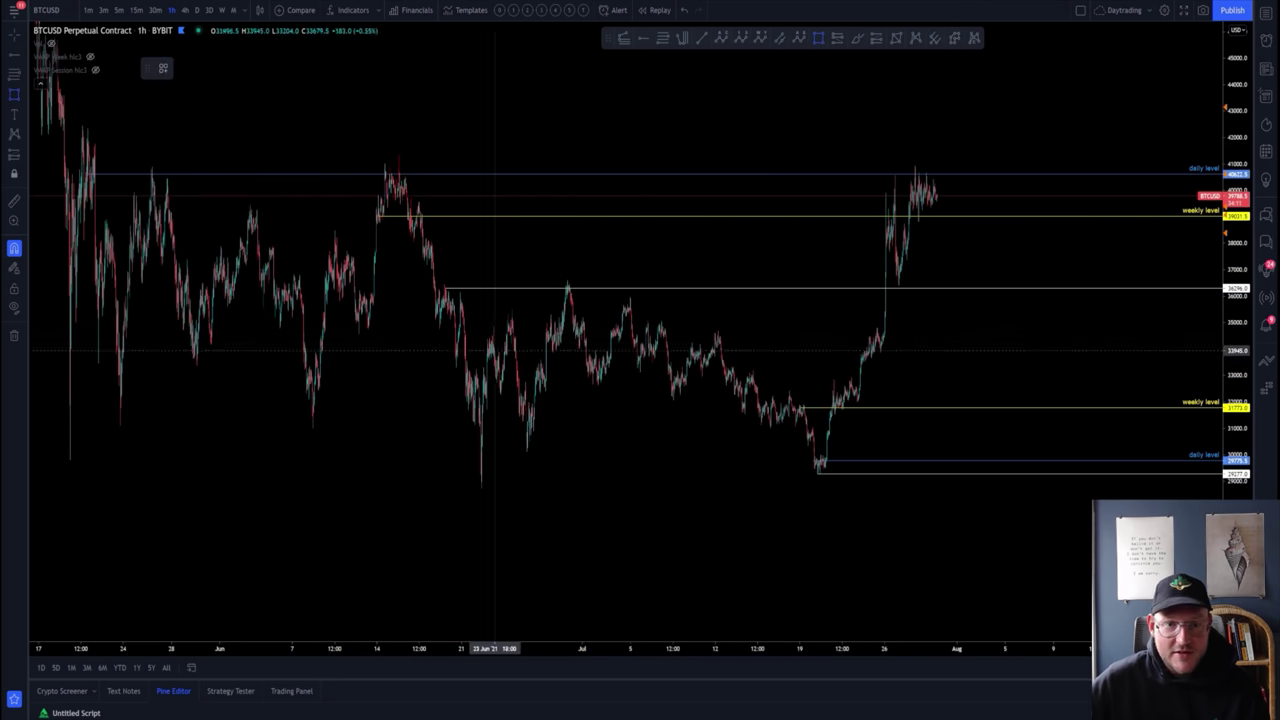
left_click(444, 293)
left_click(1096, 472)
left_click_drag(765, 288, 768, 287)
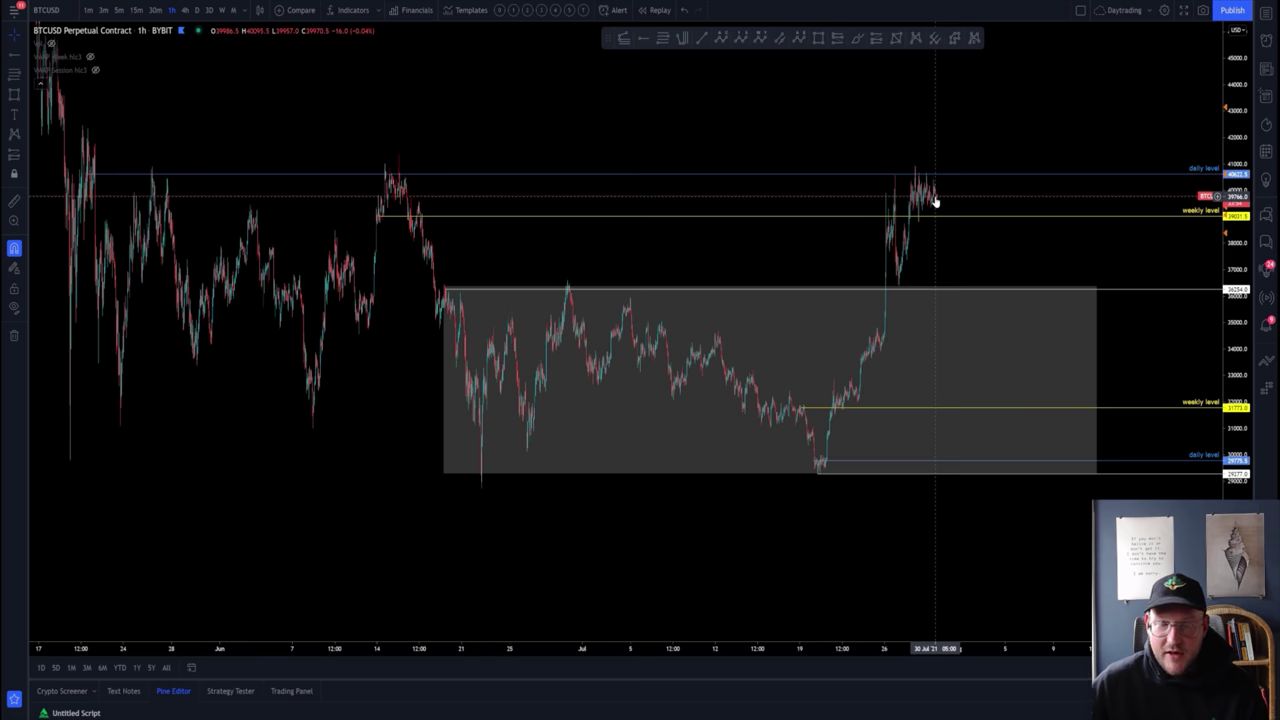
Step: Review the price action around the shaded June–August range and delete its rectangle
scroll(600, 450, "up", 2)
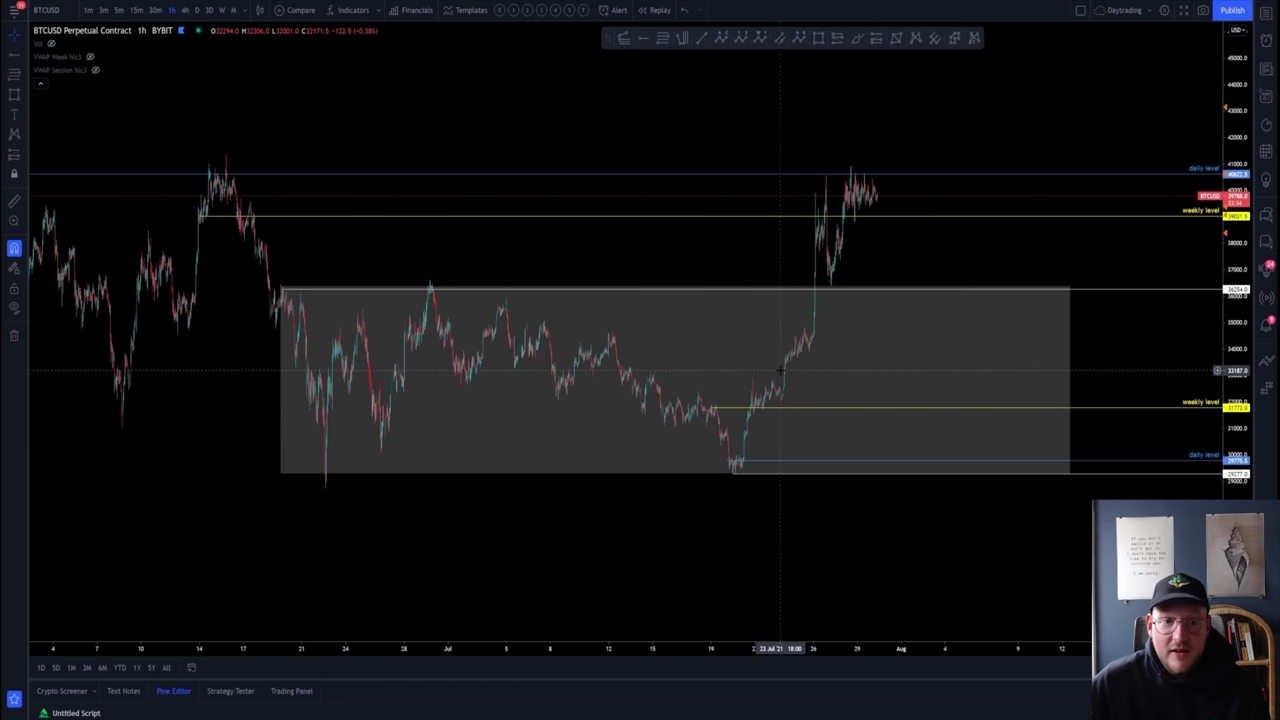
left_click(820, 292)
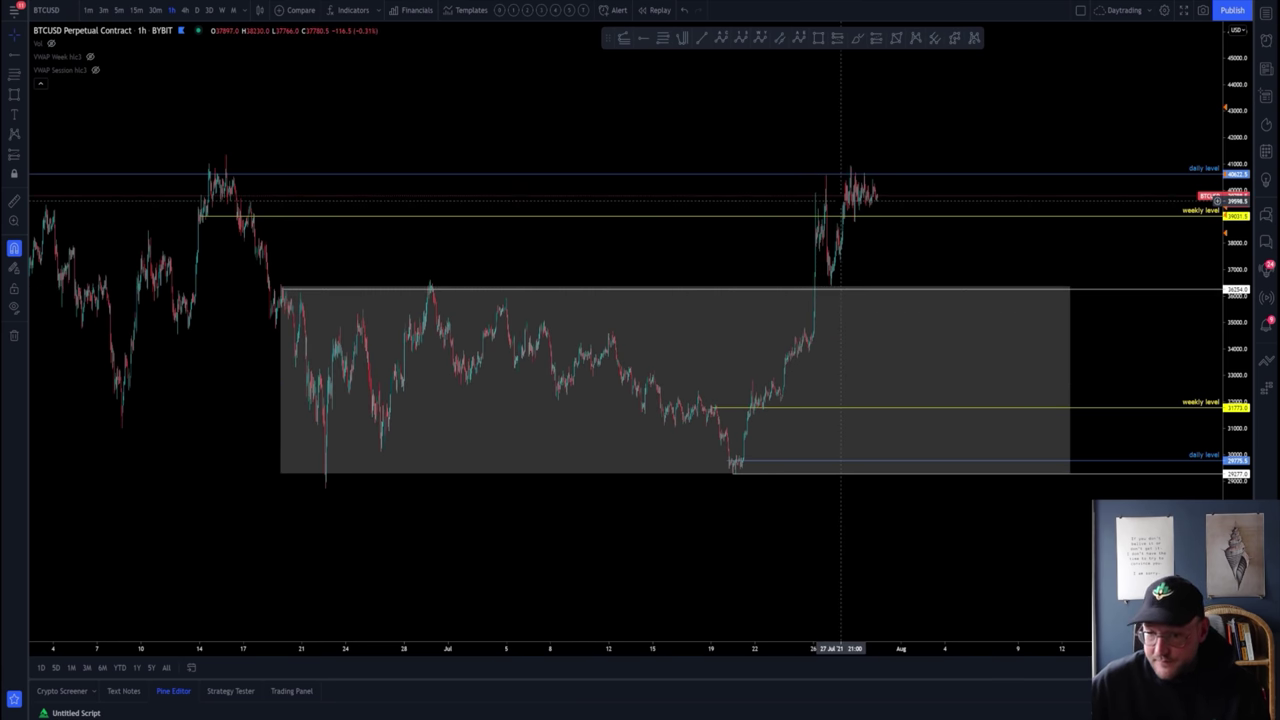
scroll(845, 200, "down", 3)
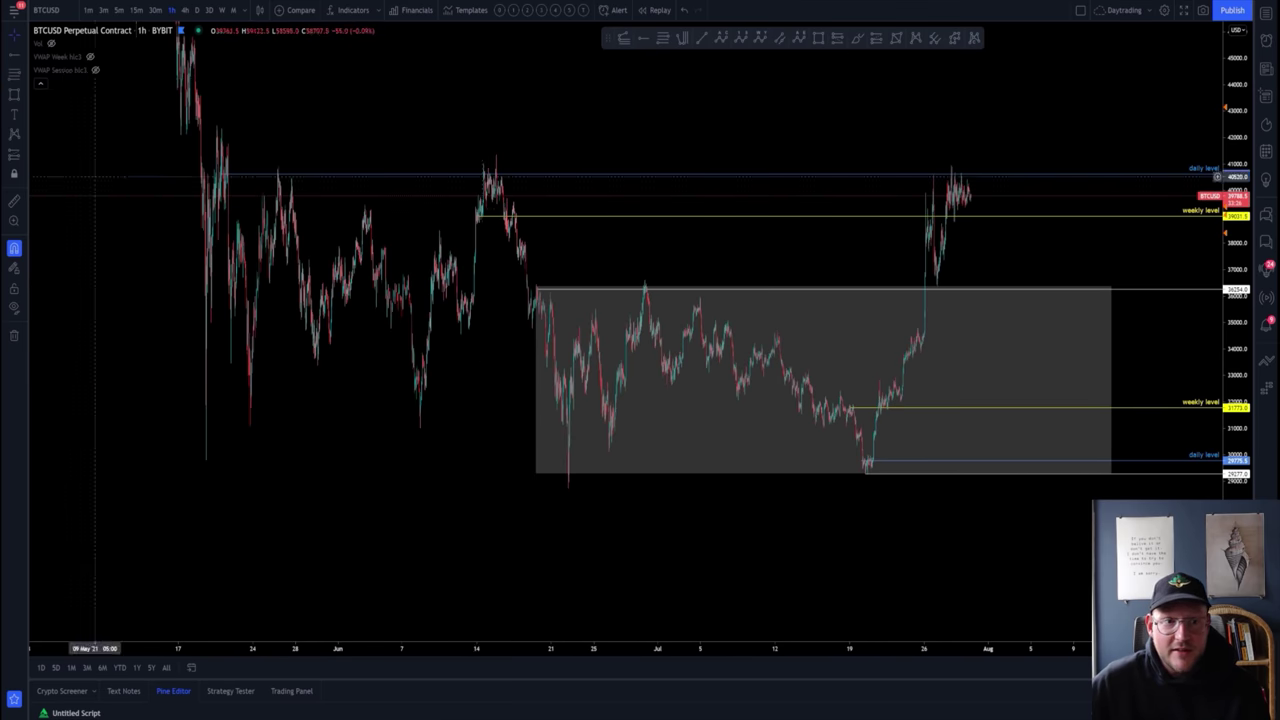
scroll(908, 320, "up", 2)
left_click(945, 304)
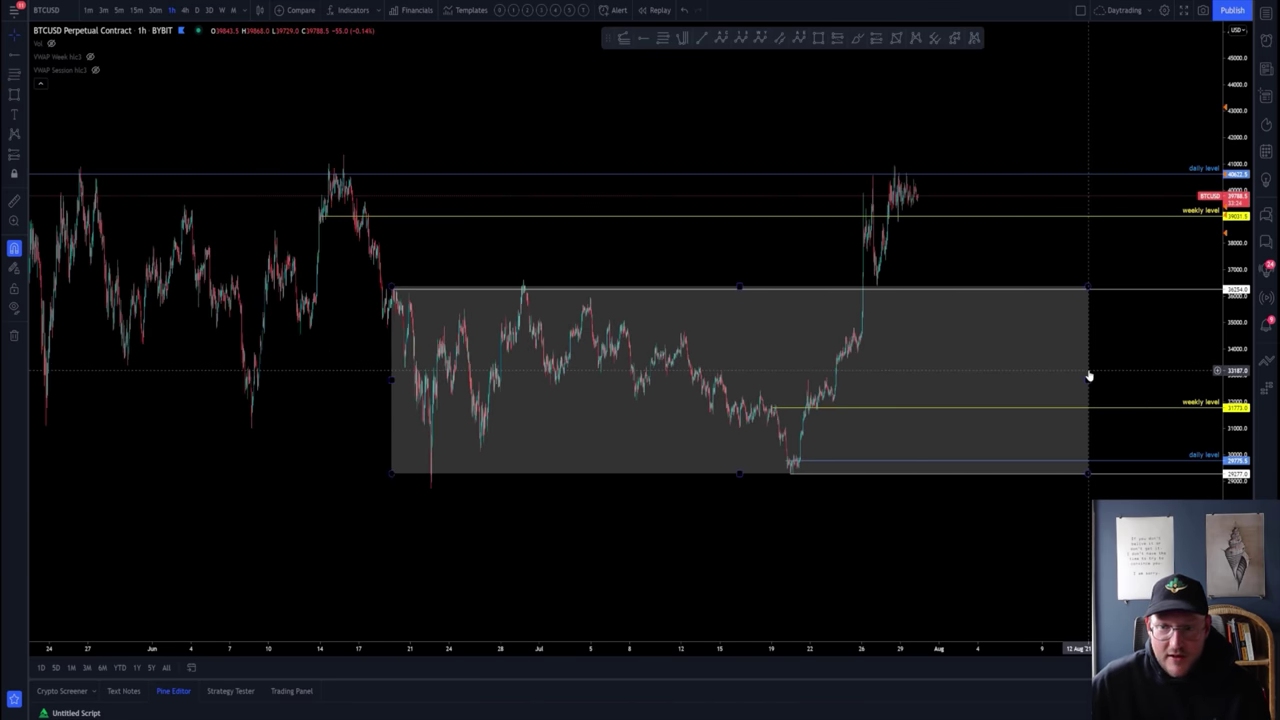
left_click(294, 68)
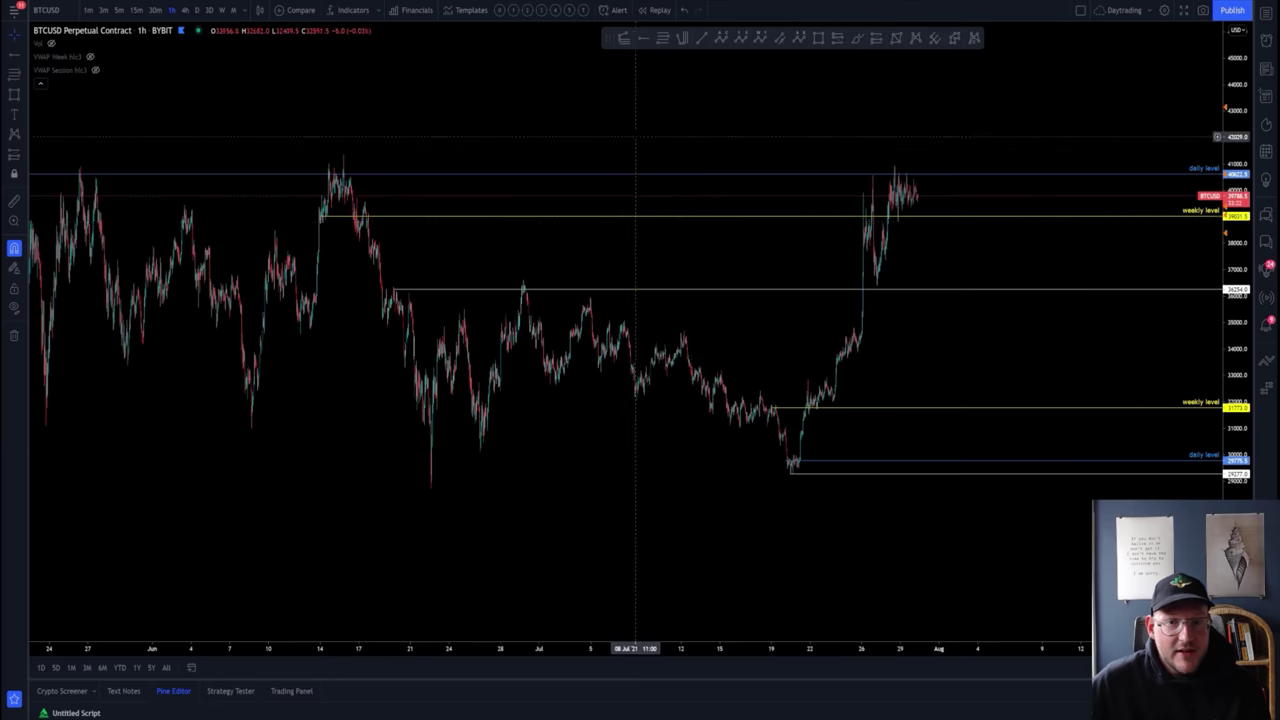
Step: Delete the two white horizontal rays at 36254 and 29277
left_click_drag(625, 130, 651, 204)
scroll(794, 257, "down", 3)
scroll(780, 258, "up", 2)
left_click_drag(968, 166, 877, 197)
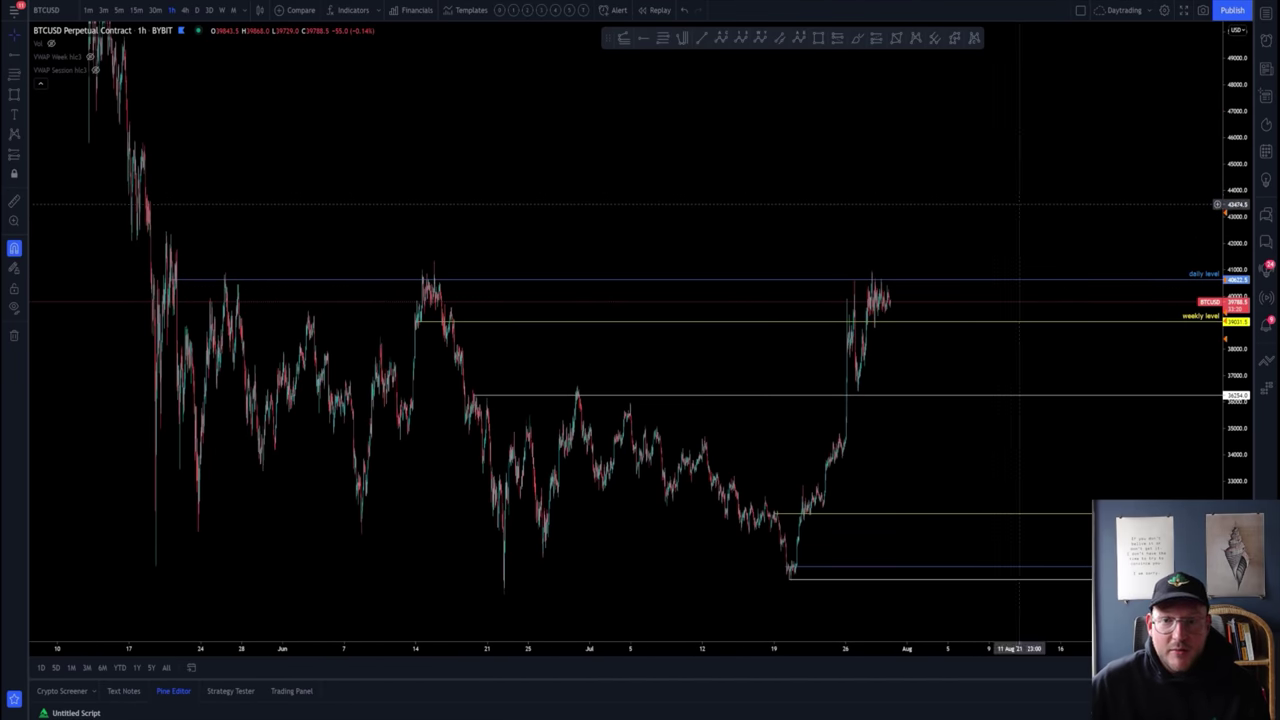
left_click_drag(1238, 268, 1238, 370)
left_click_drag(923, 251, 791, 286)
left_click_drag(903, 241, 933, 149)
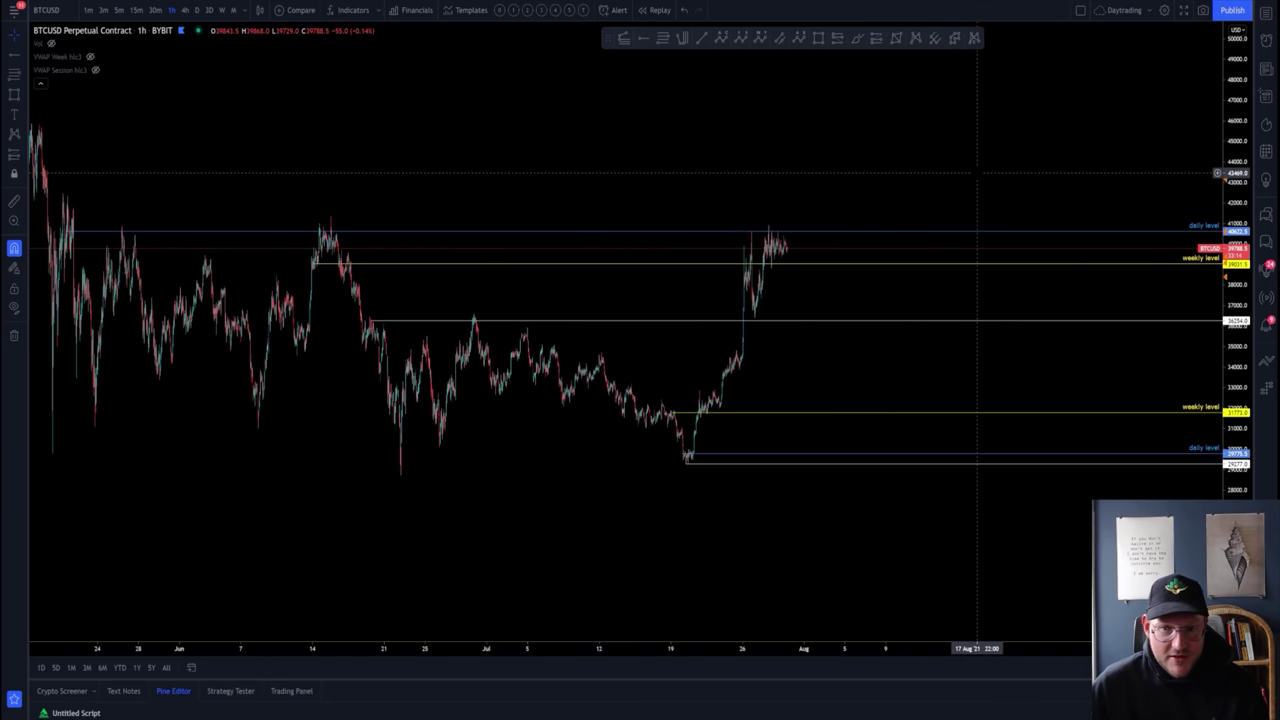
left_click(809, 322)
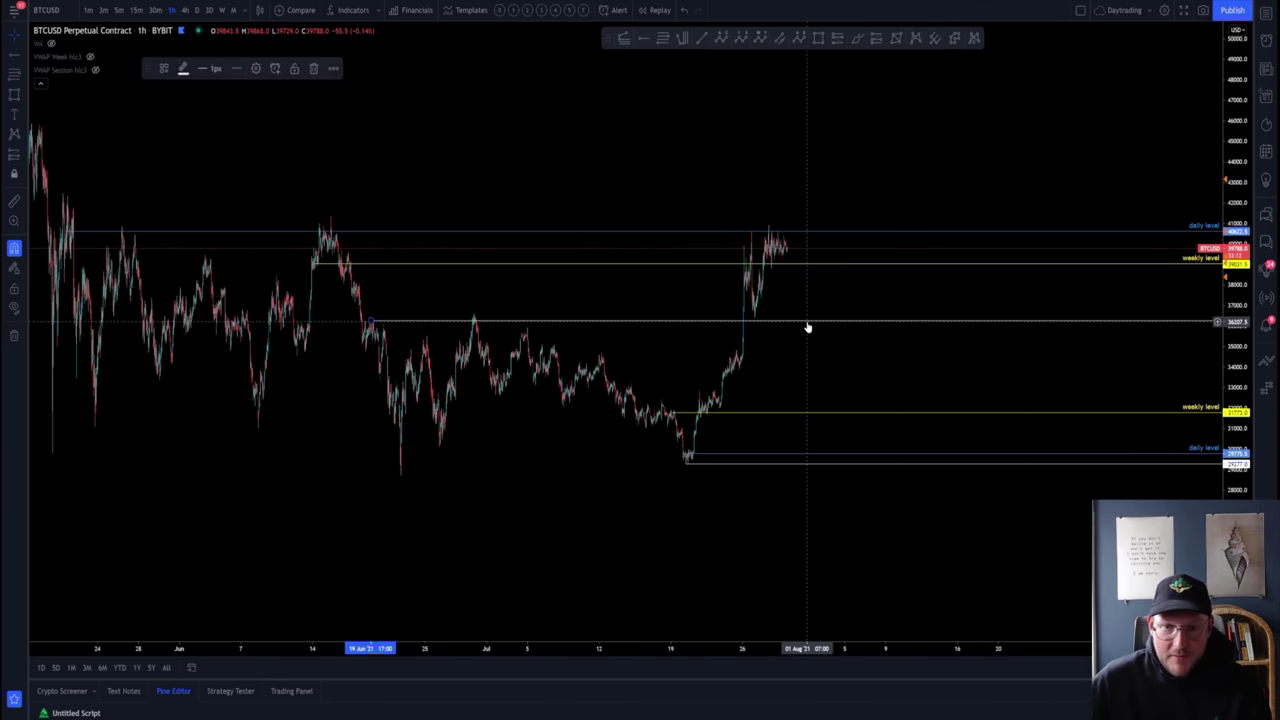
left_click(314, 70)
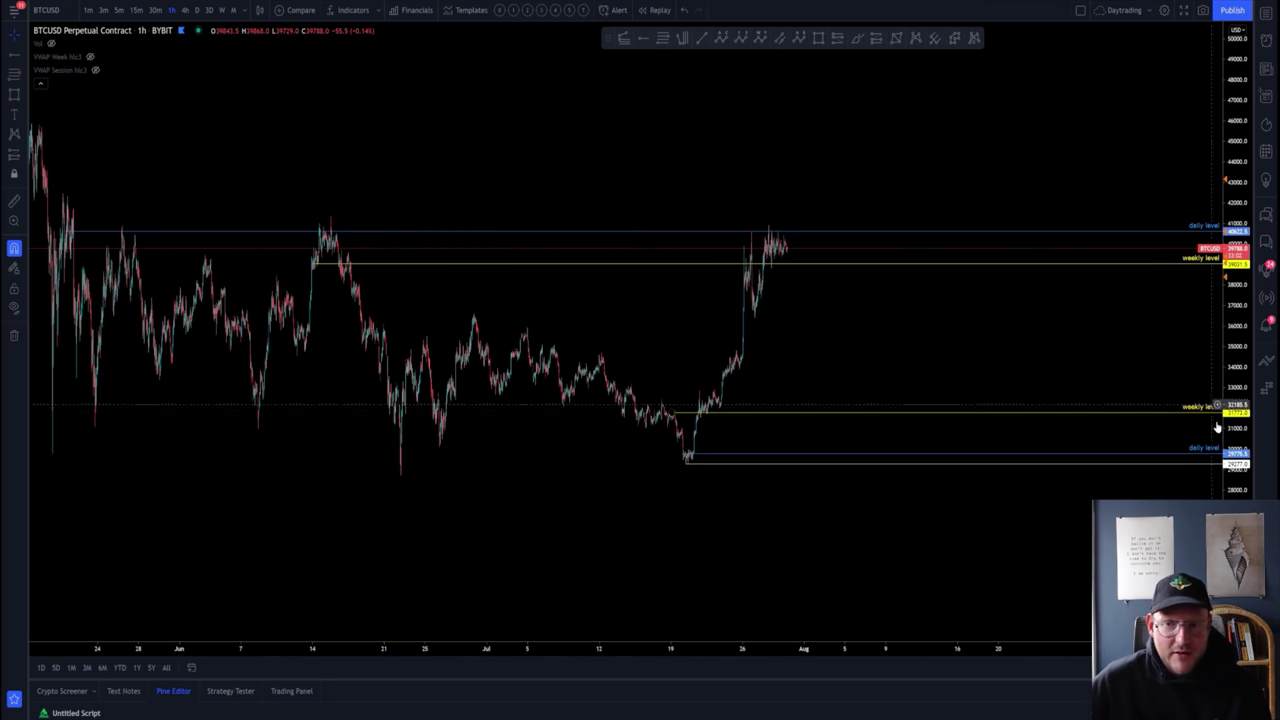
left_click_drag(1241, 447, 1241, 386)
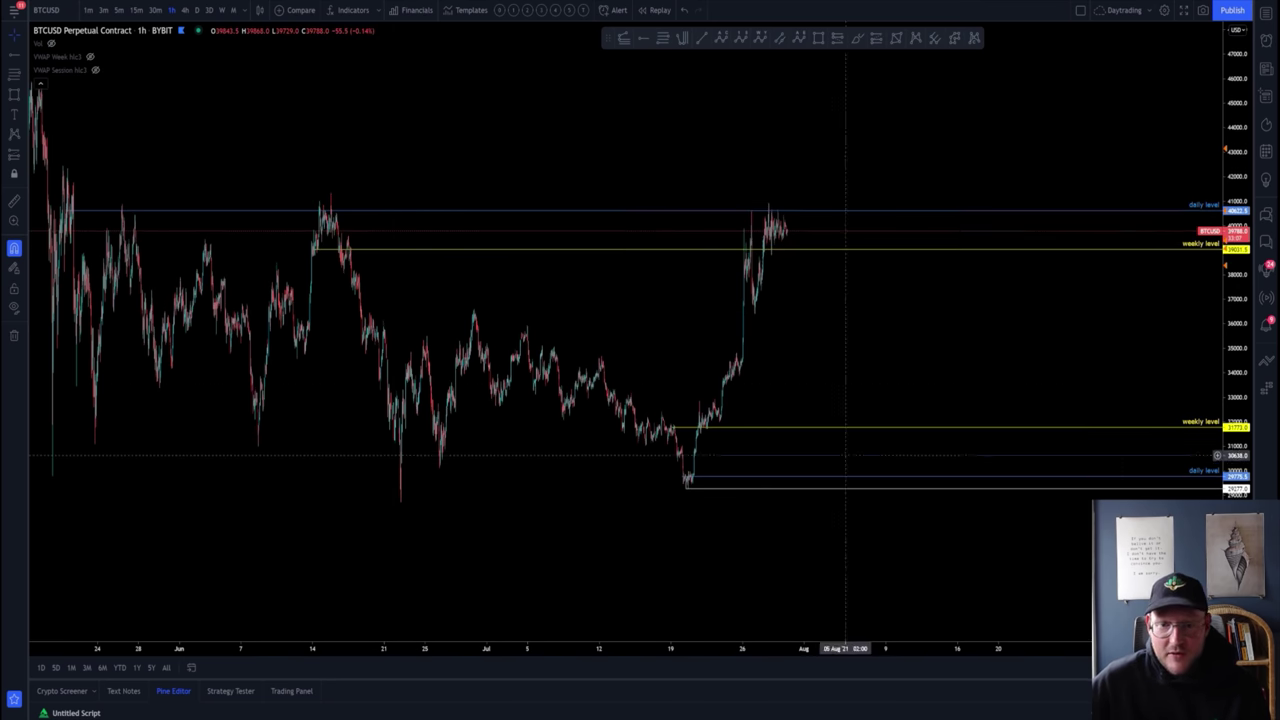
left_click(725, 489)
left_click(751, 240)
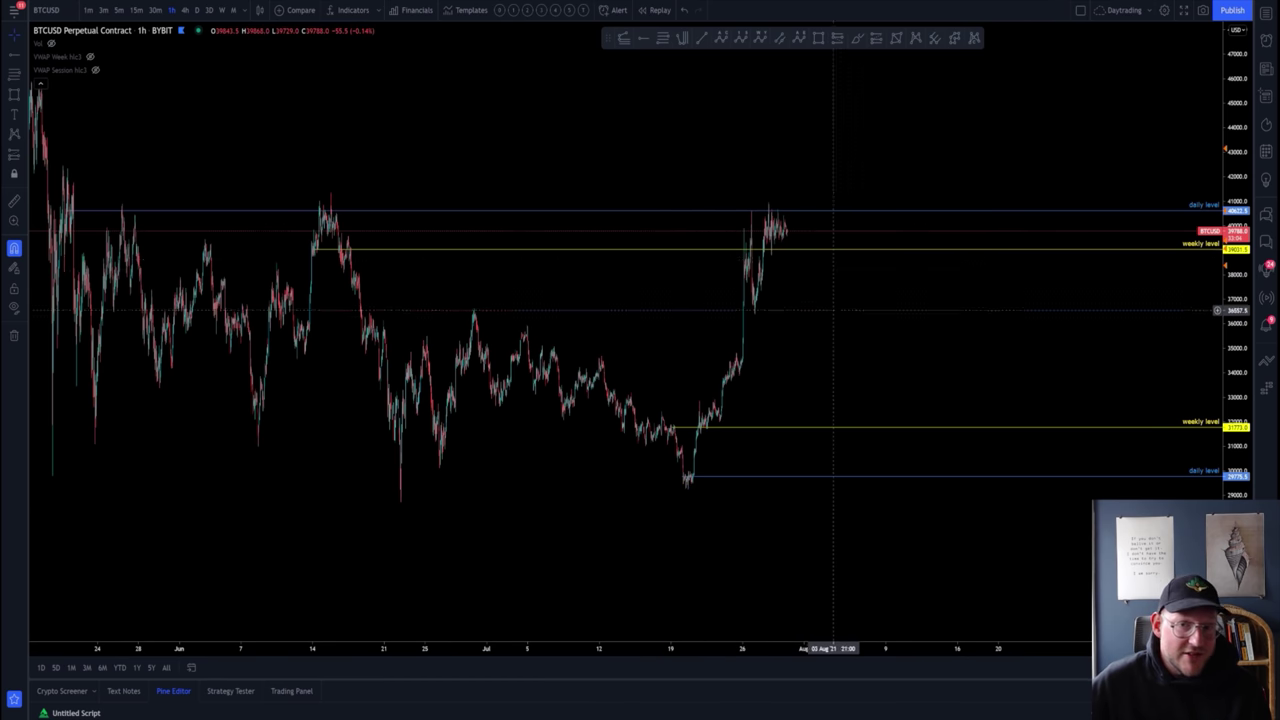
Step: Examine the late-July hourly rally and the price action around the upper weekly and daily levels
left_click_drag(851, 314, 987, 383)
scroll(987, 383, "up", 2)
left_click_drag(1238, 490, 1238, 388)
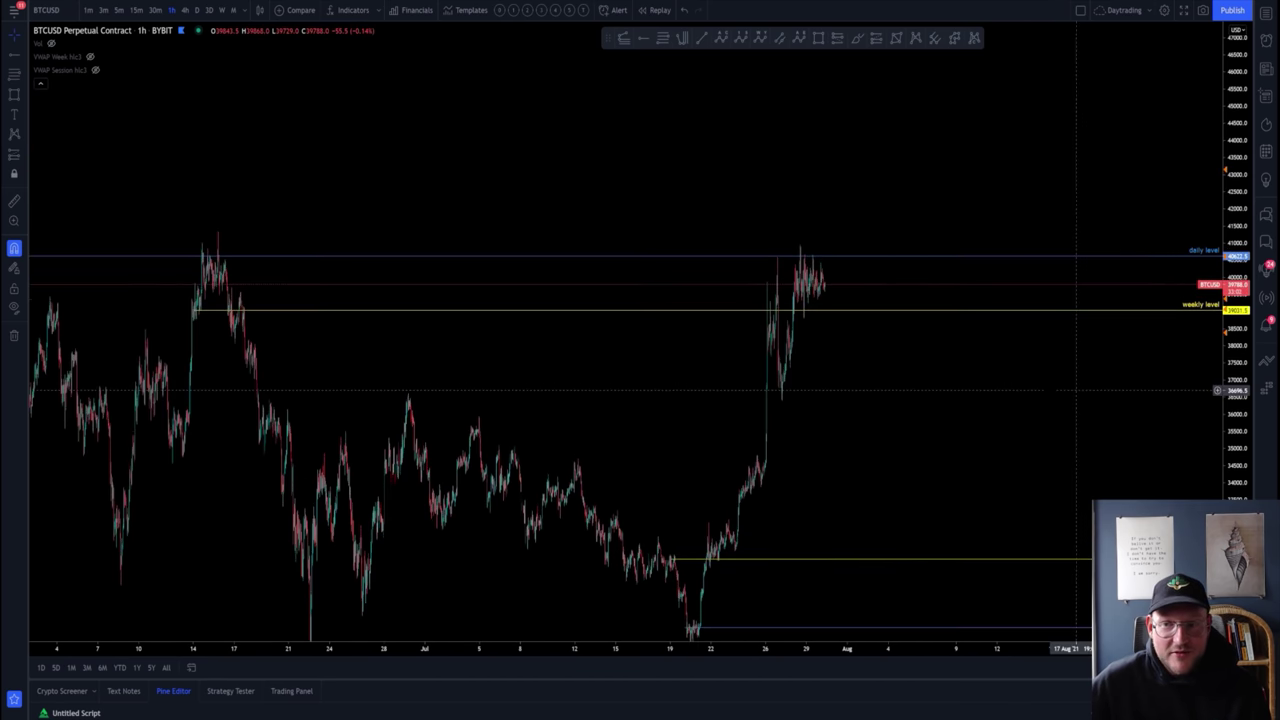
scroll(1011, 395, "up", 5)
left_click_drag(711, 404, 760, 296)
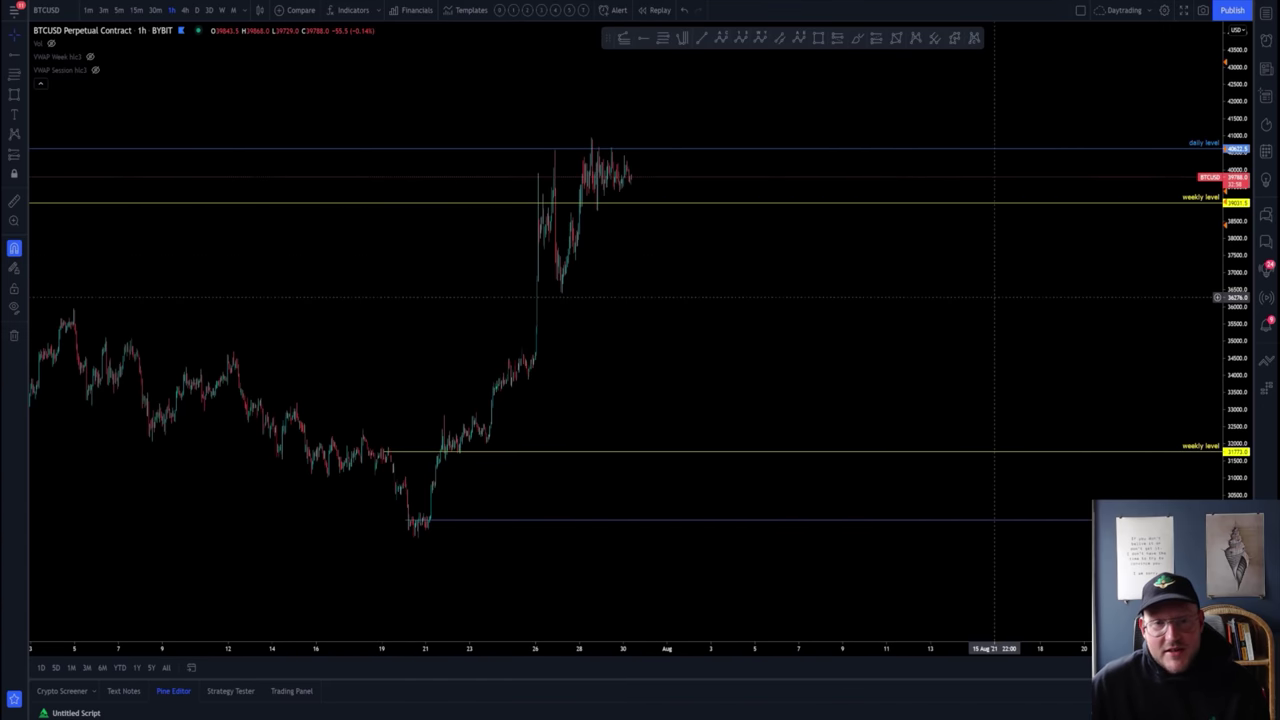
left_click_drag(771, 276, 909, 377)
scroll(776, 329, "up", 1)
scroll(909, 377, "up", 3)
left_click_drag(773, 362, 786, 414)
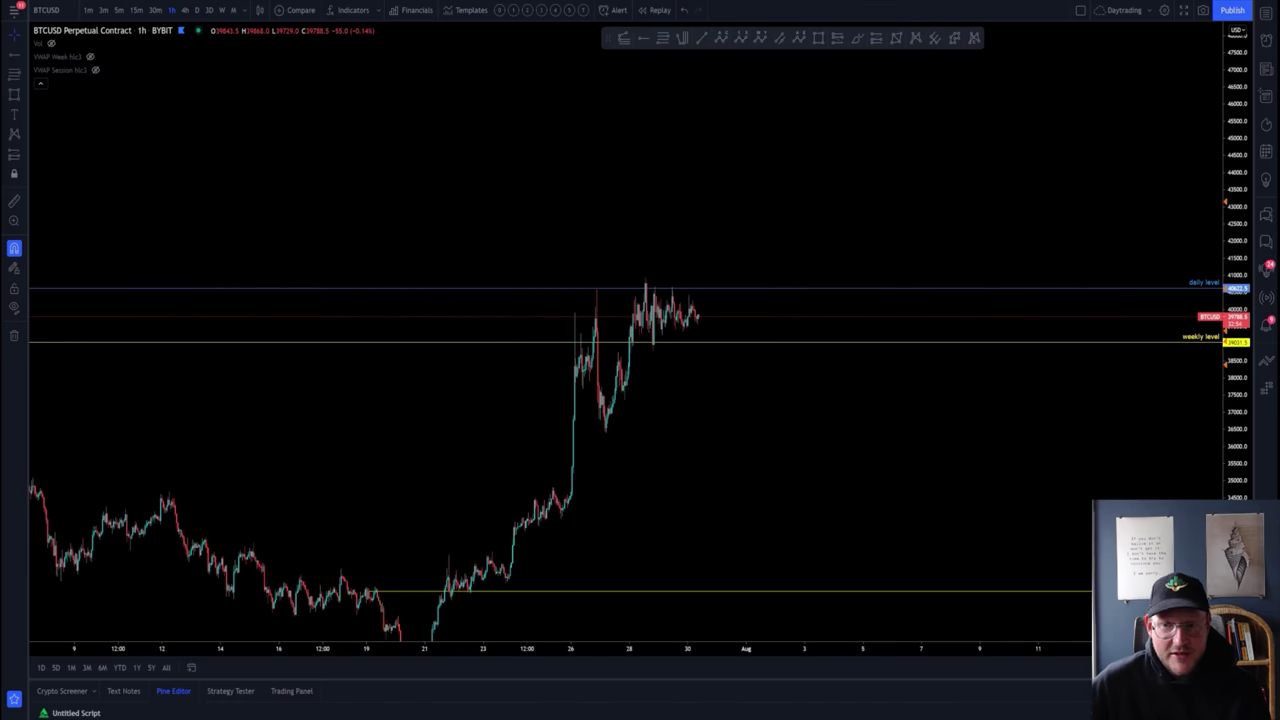
left_click_drag(1235, 443, 1235, 275)
scroll(980, 349, "up", 3)
left_click_drag(643, 426, 652, 238)
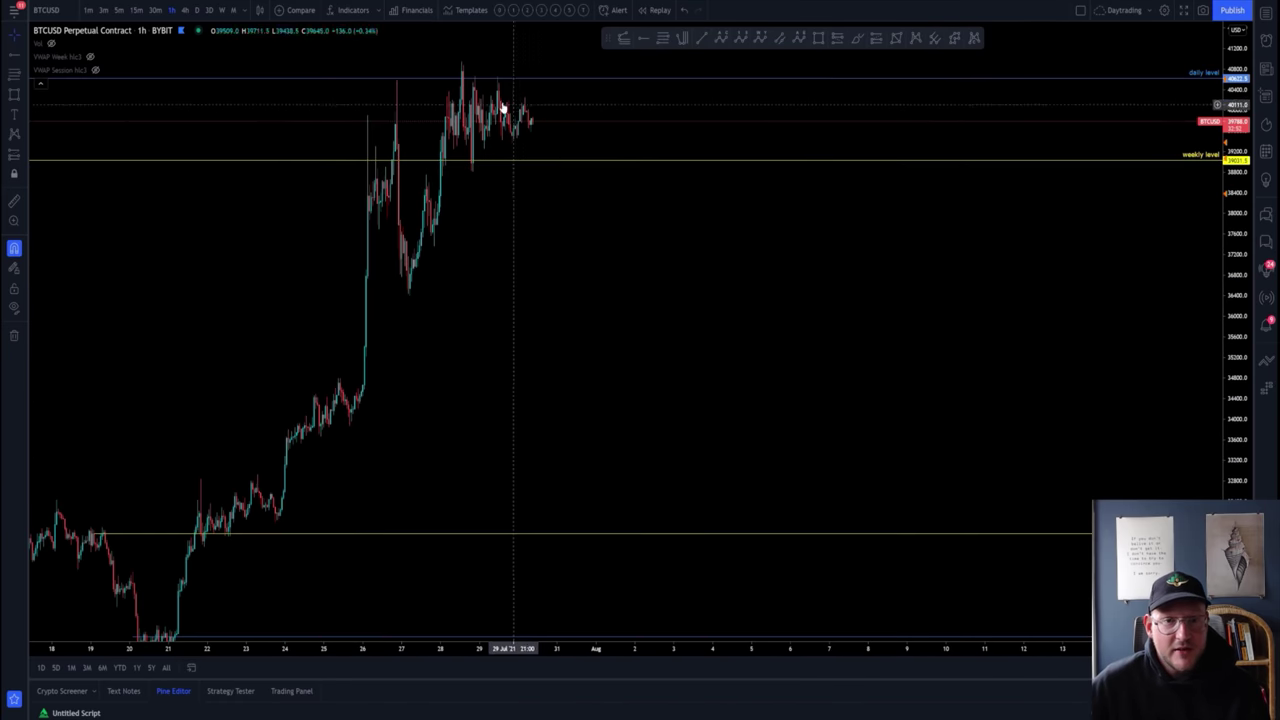
Step: Compare the 20 July low and the lower weekly and daily levels with the consolidation beneath the upper daily level
left_click_drag(608, 410, 580, 200)
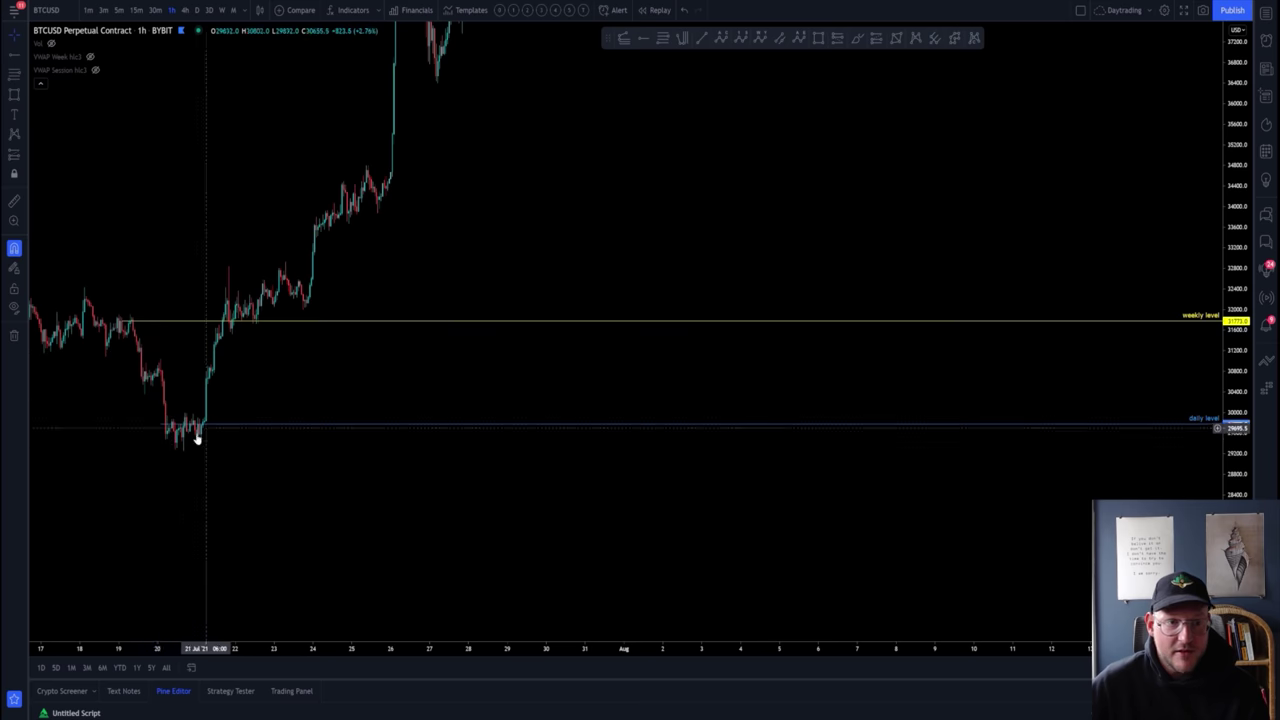
left_click_drag(327, 363, 543, 361)
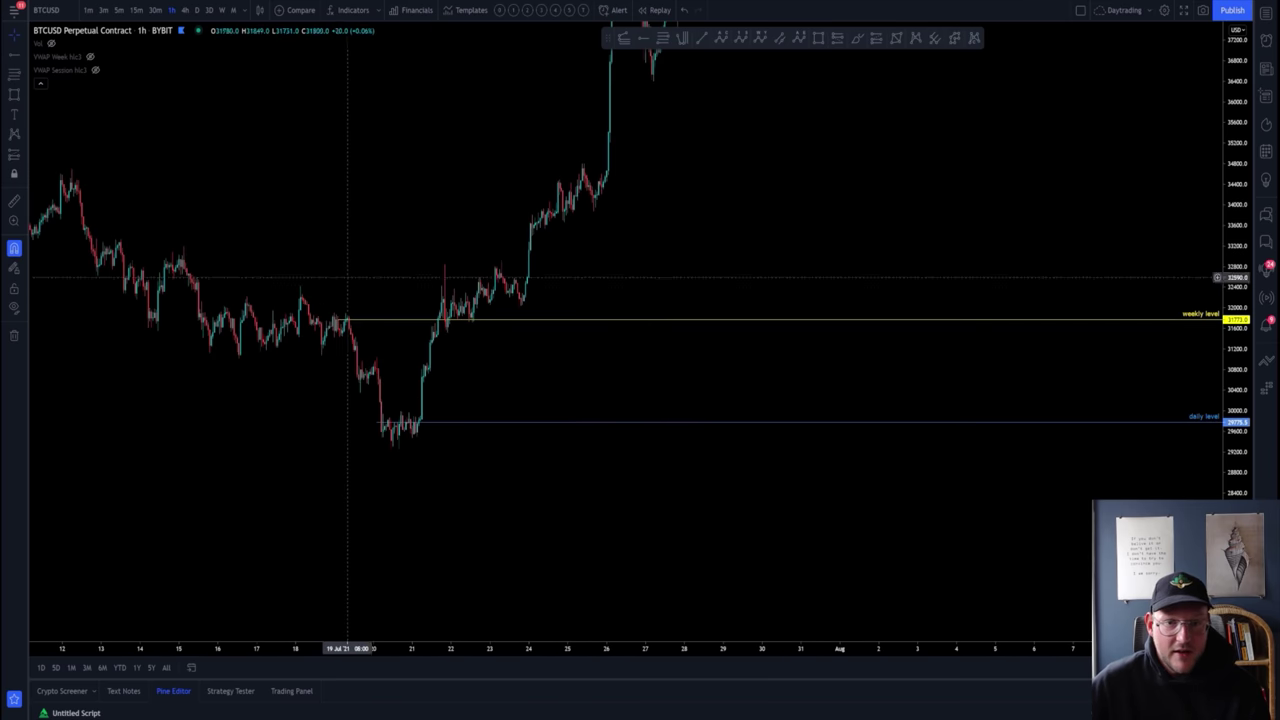
left_click_drag(880, 170, 788, 494)
scroll(831, 410, "down", 2)
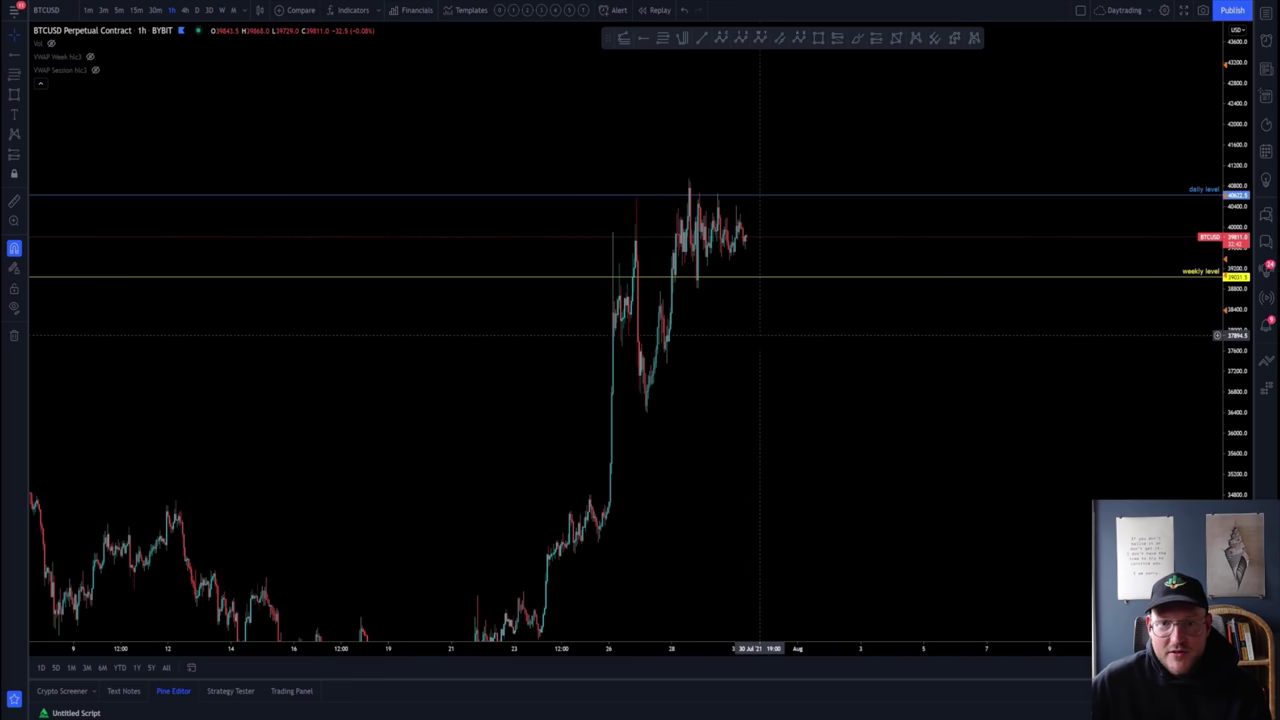
scroll(780, 366, "up", 2)
left_click_drag(700, 345, 858, 376)
scroll(840, 372, "up", 3)
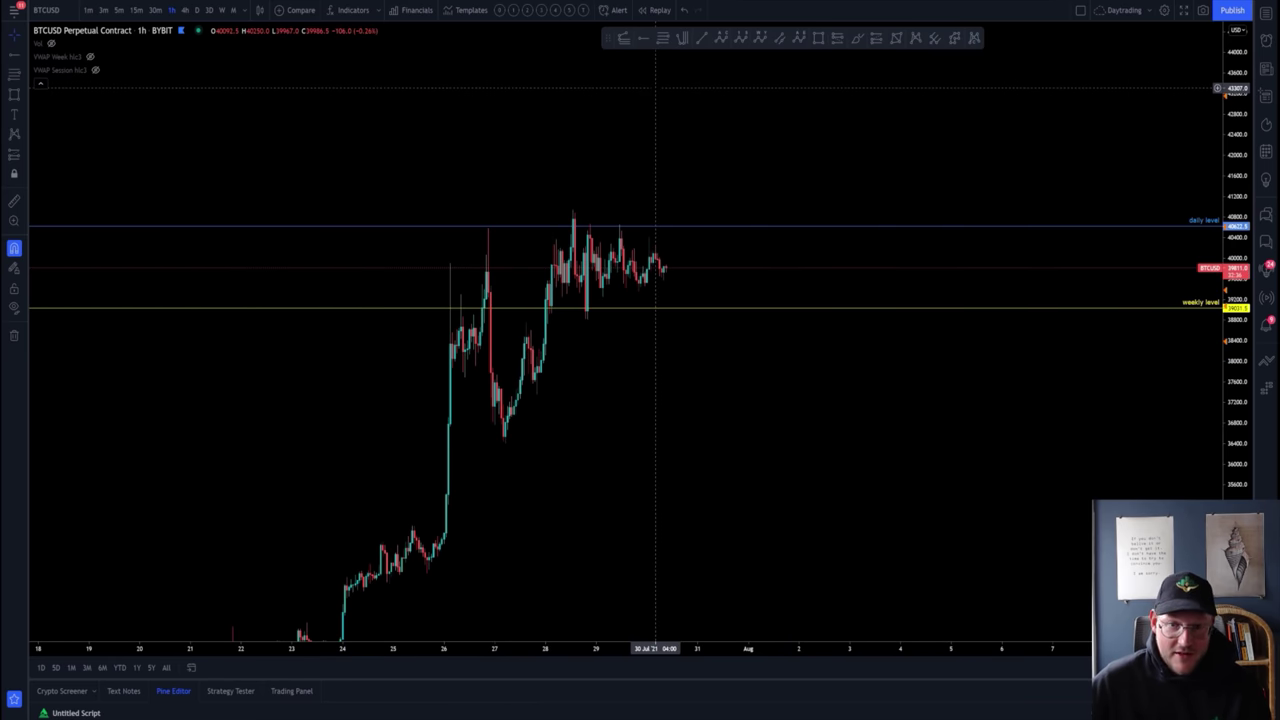
scroll(645, 66, "down", 4)
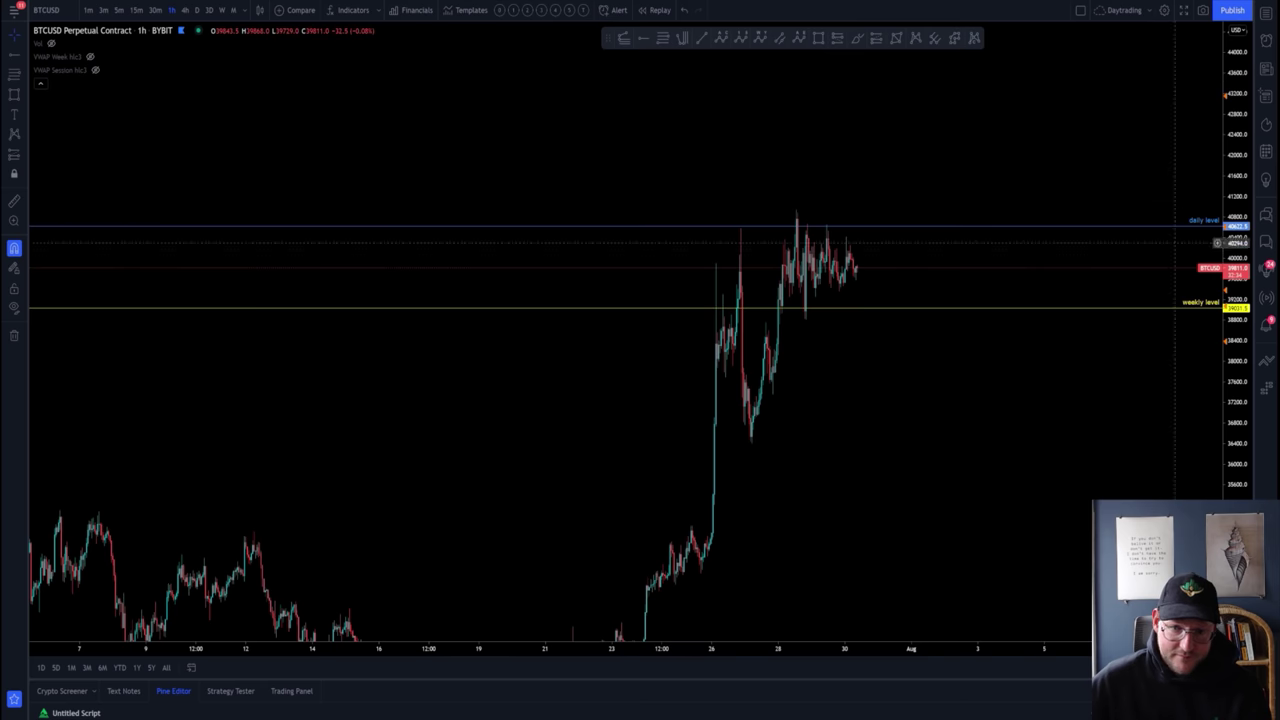
Step: Place a horizontal ray through the current price between the upper daily and weekly levels, and delete it
left_click_drag(1243, 286, 1243, 348)
left_click_drag(885, 342, 779, 351)
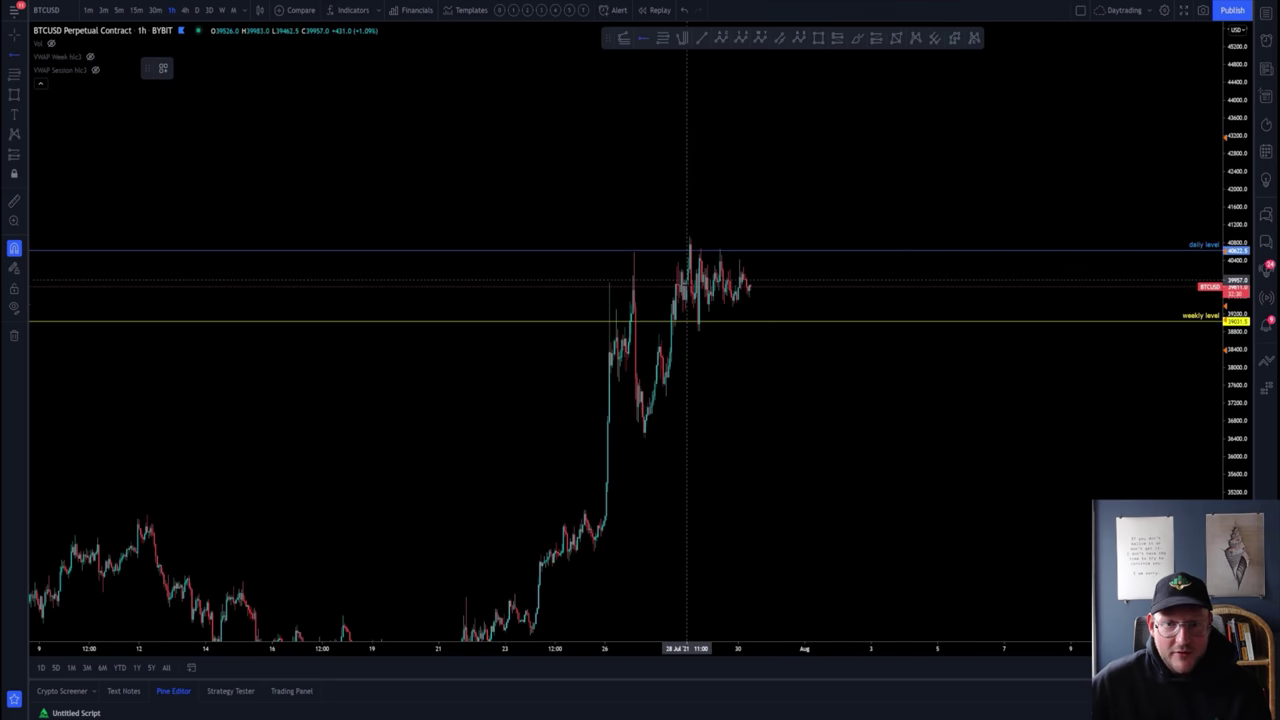
left_click(508, 288)
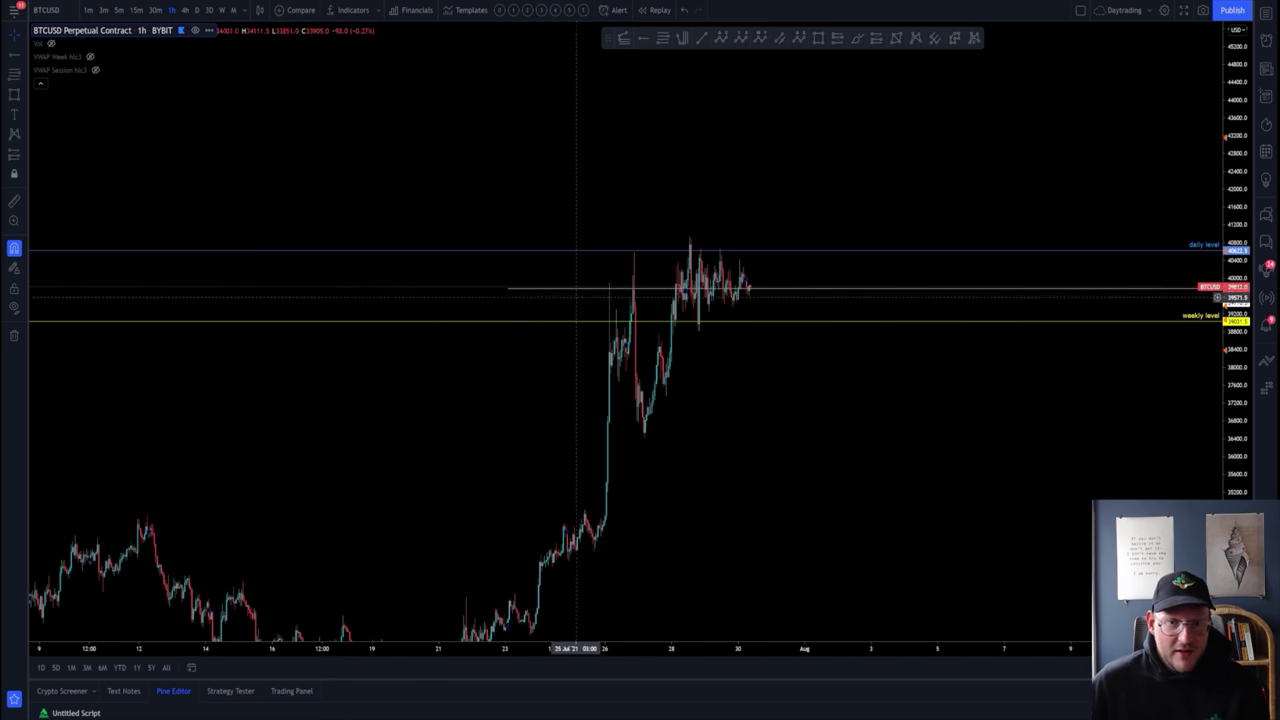
left_click(316, 68)
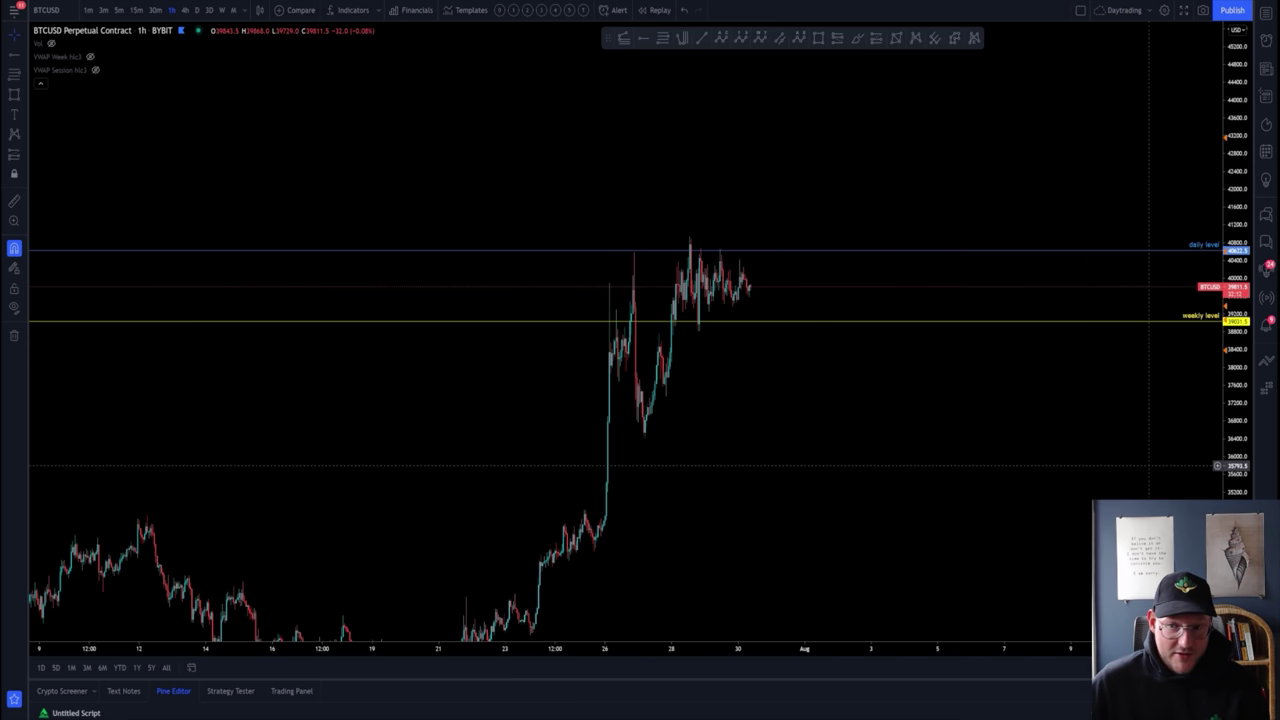
Step: Sketch two projected price paths with the Brush: up through the daily level to about 43400 and down through the weekly level to about 36000
scroll(863, 463, "up", 5)
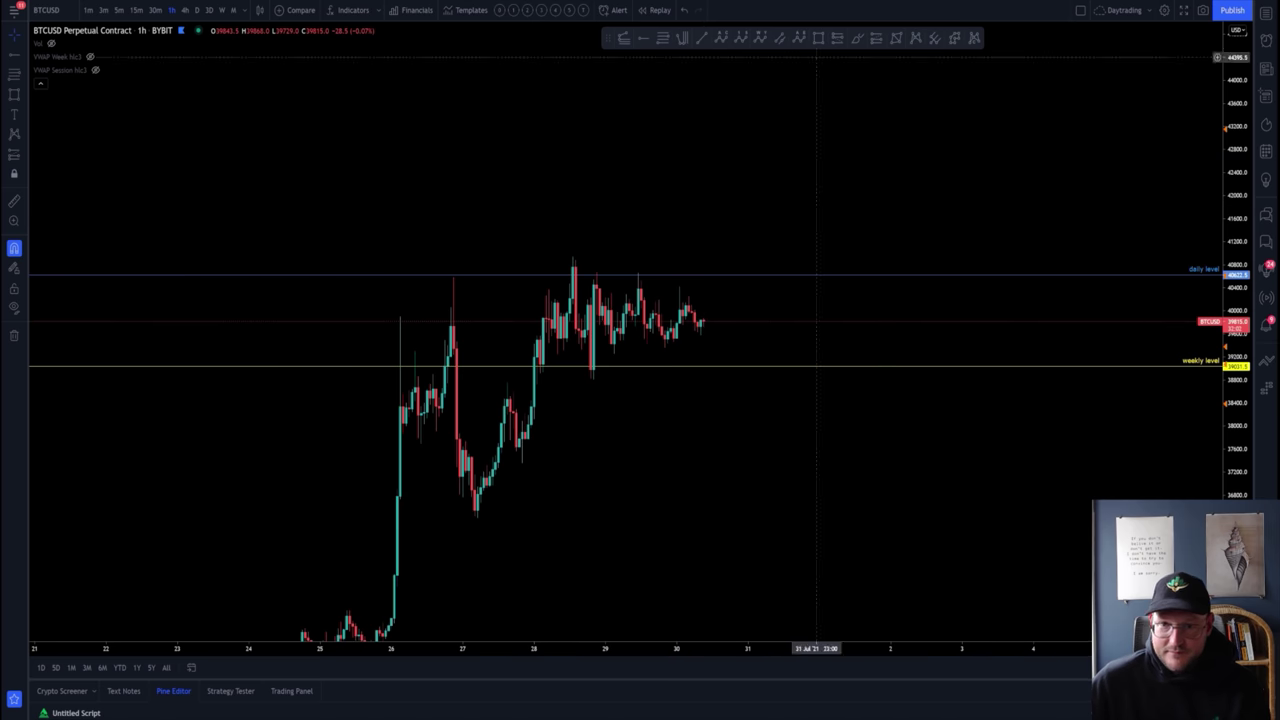
left_click(857, 38)
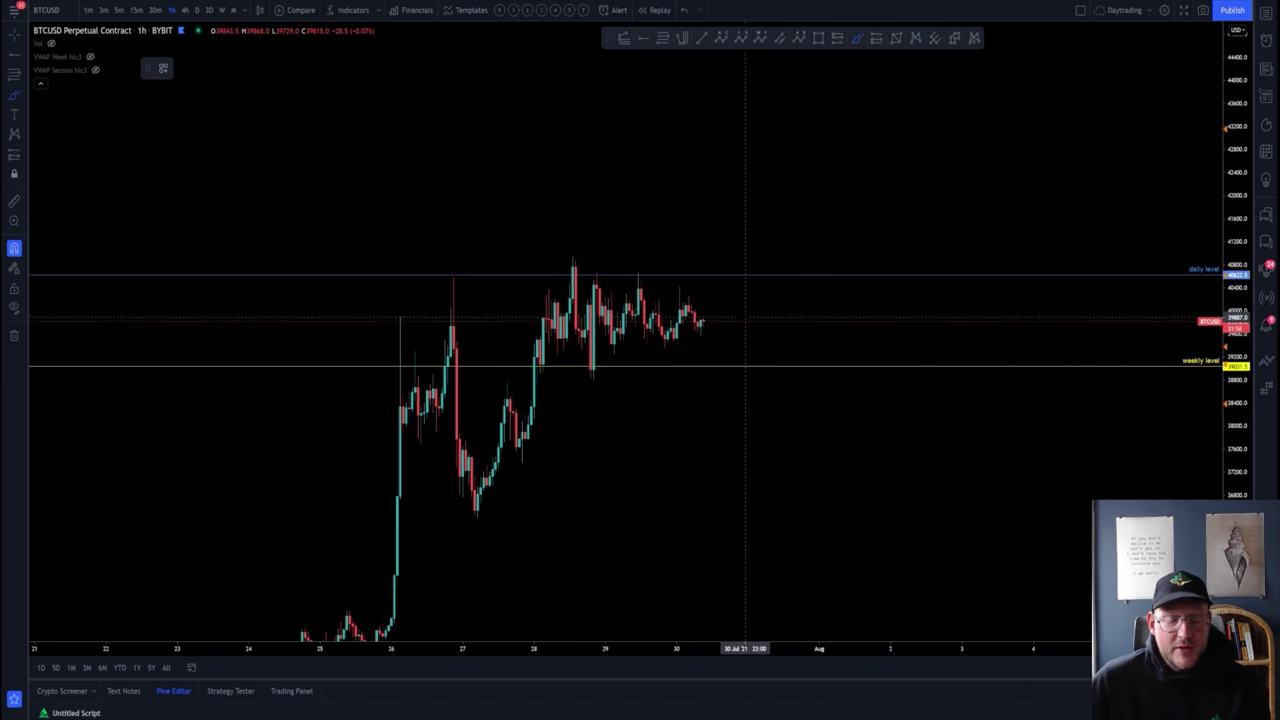
mouse_move(718, 316)
left_mouse_down()
mouse_move(756, 237)
mouse_move(789, 262)
mouse_move(880, 112)
left_mouse_up()
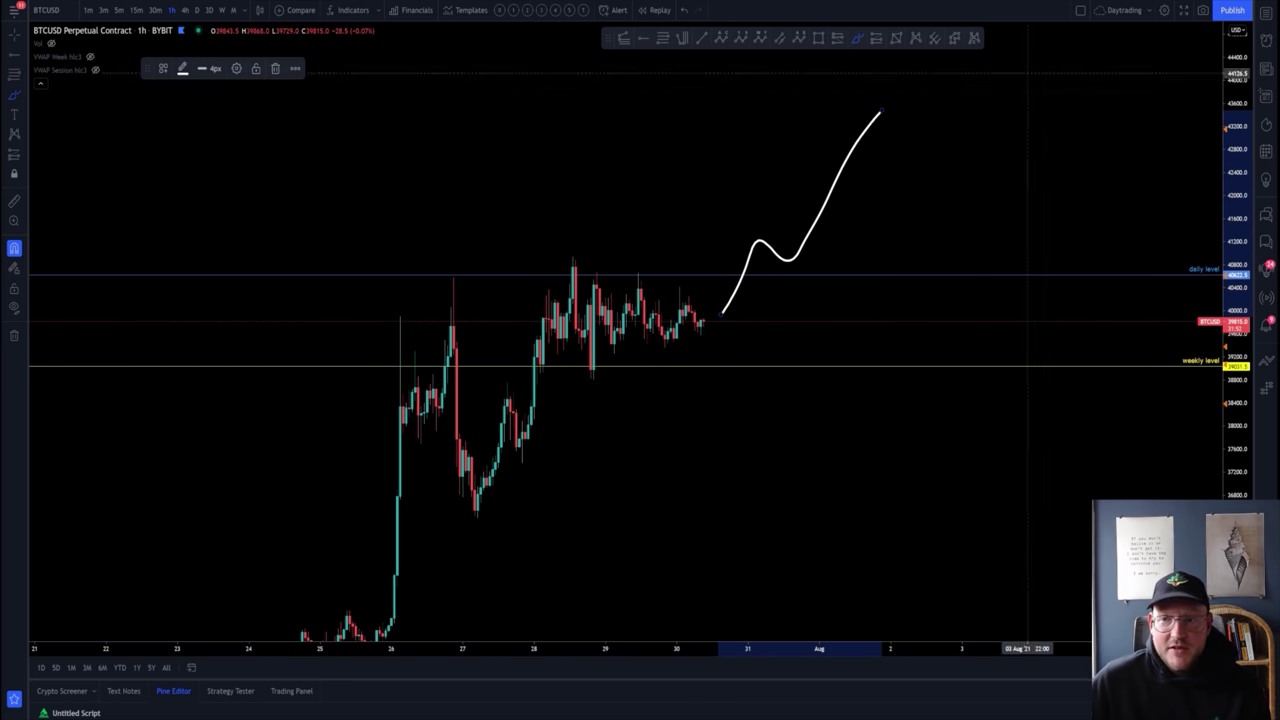
mouse_move(718, 321)
left_mouse_down()
mouse_move(765, 424)
mouse_move(822, 368)
mouse_move(952, 538)
left_mouse_up()
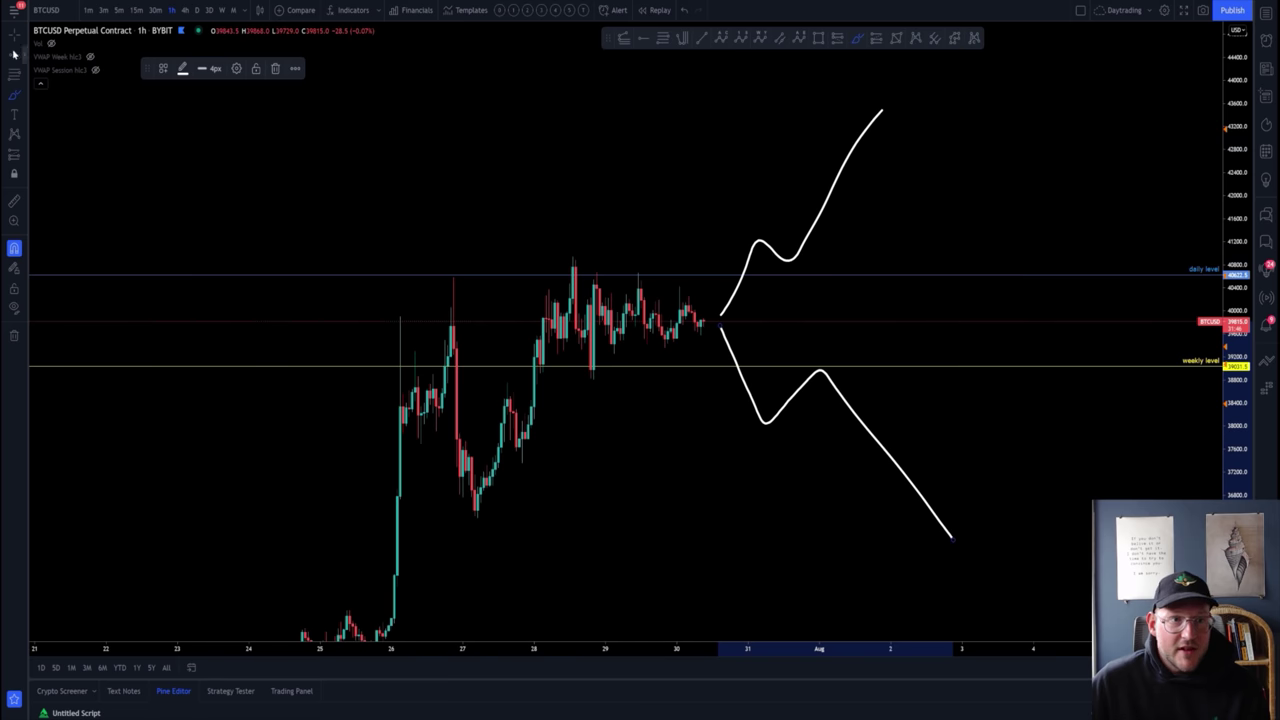
Step: Delete the bearish and bullish brush paths after reviewing them against the weekly and daily levels
left_click_drag(623, 438, 566, 214)
scroll(665, 246, "down", 2)
mouse_move(1237, 297)
left_mouse_down()
mouse_move(1237, 410)
mouse_move(1143, 407)
left_mouse_up()
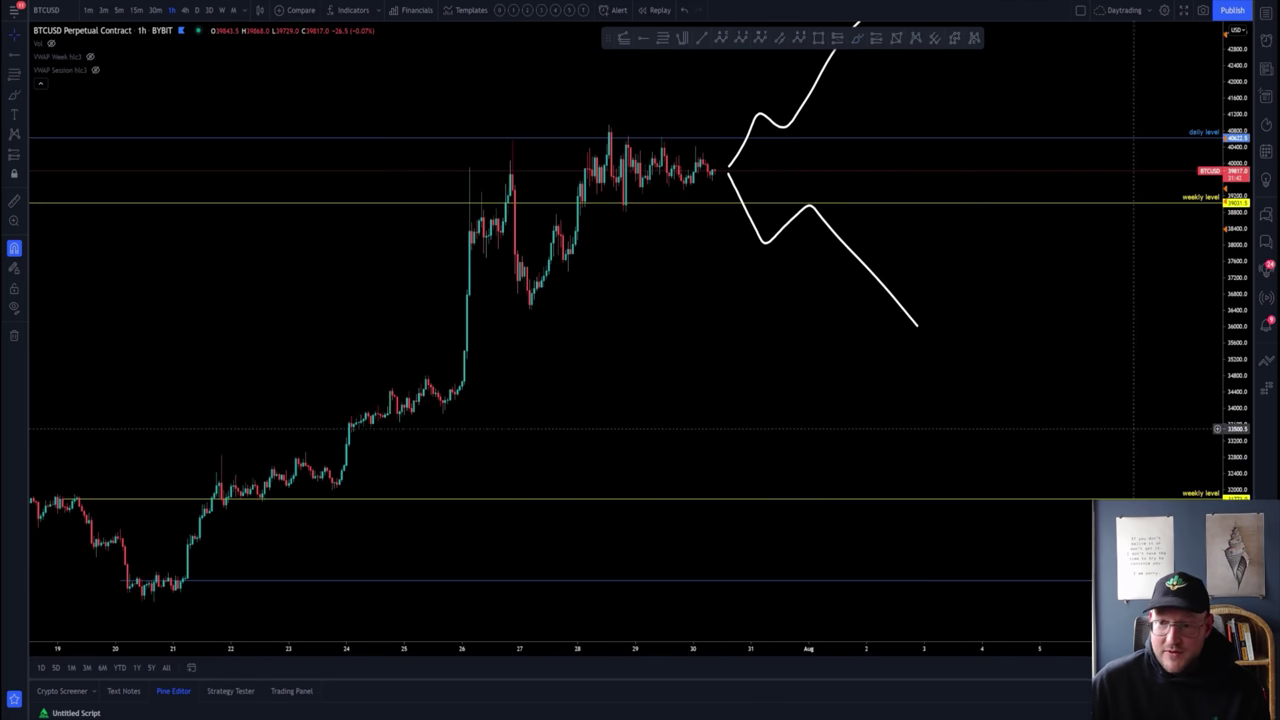
left_click_drag(1036, 352, 1038, 439)
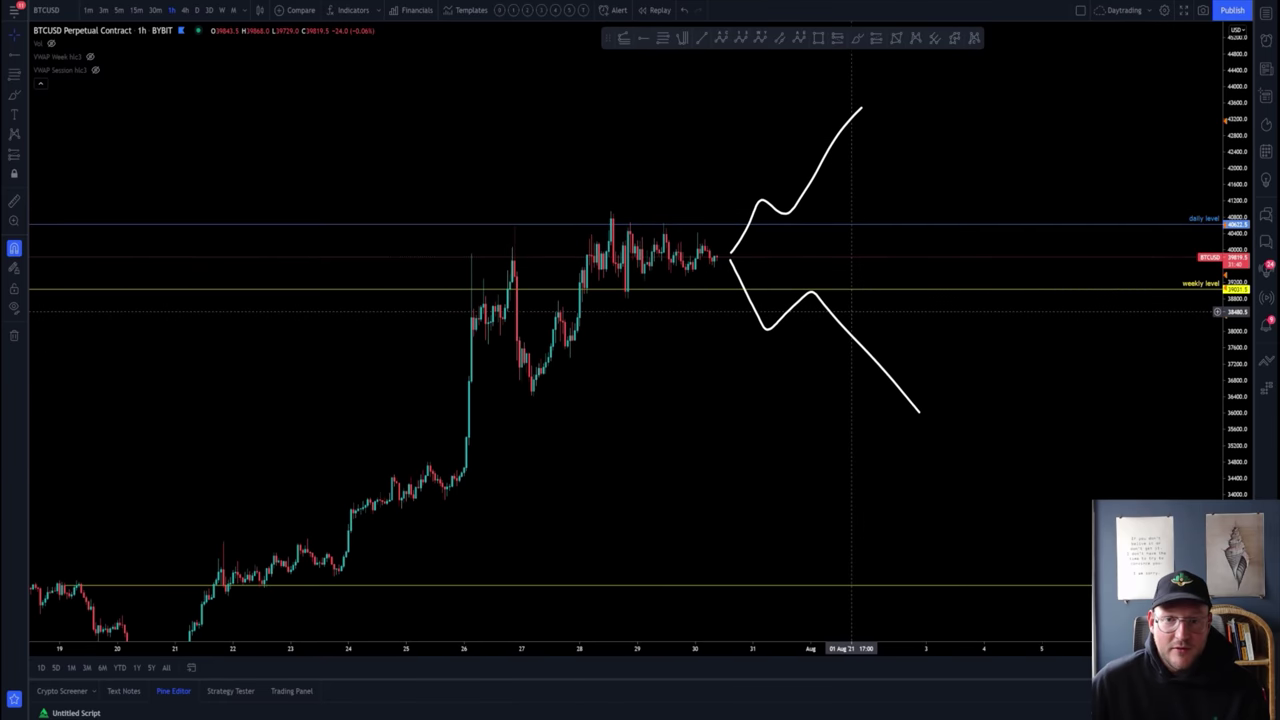
left_click(823, 310)
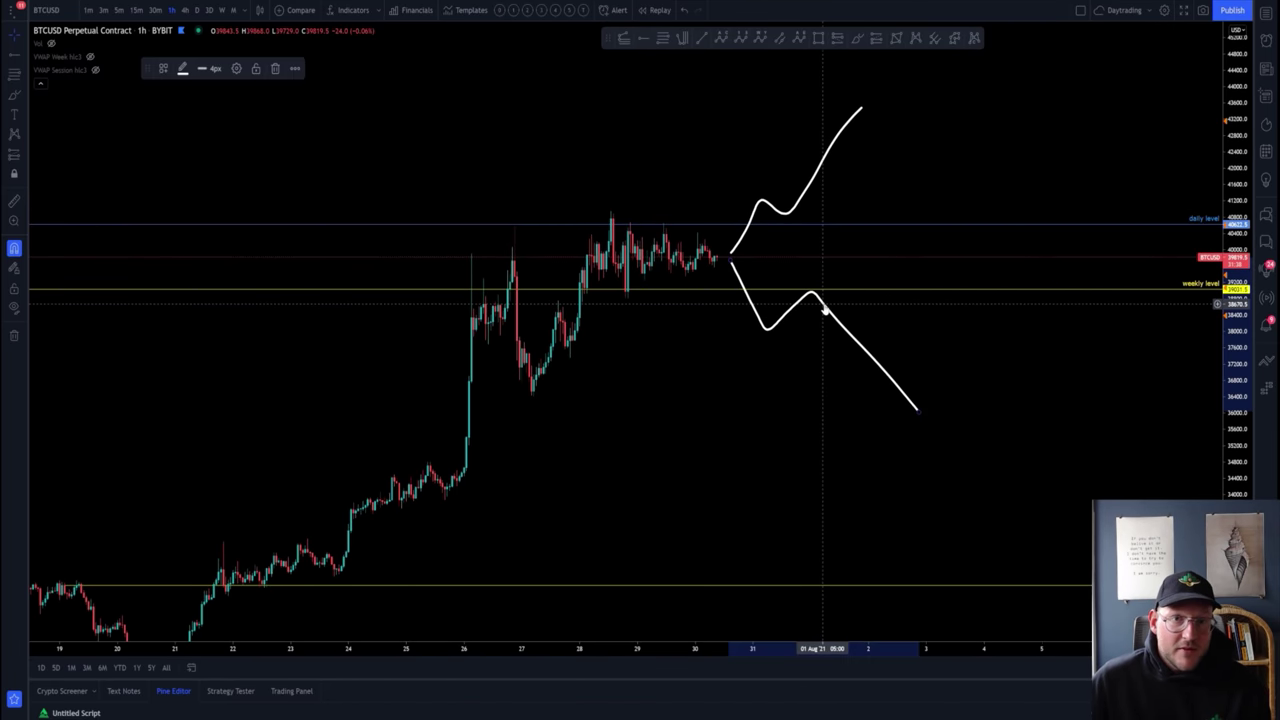
left_click(275, 68)
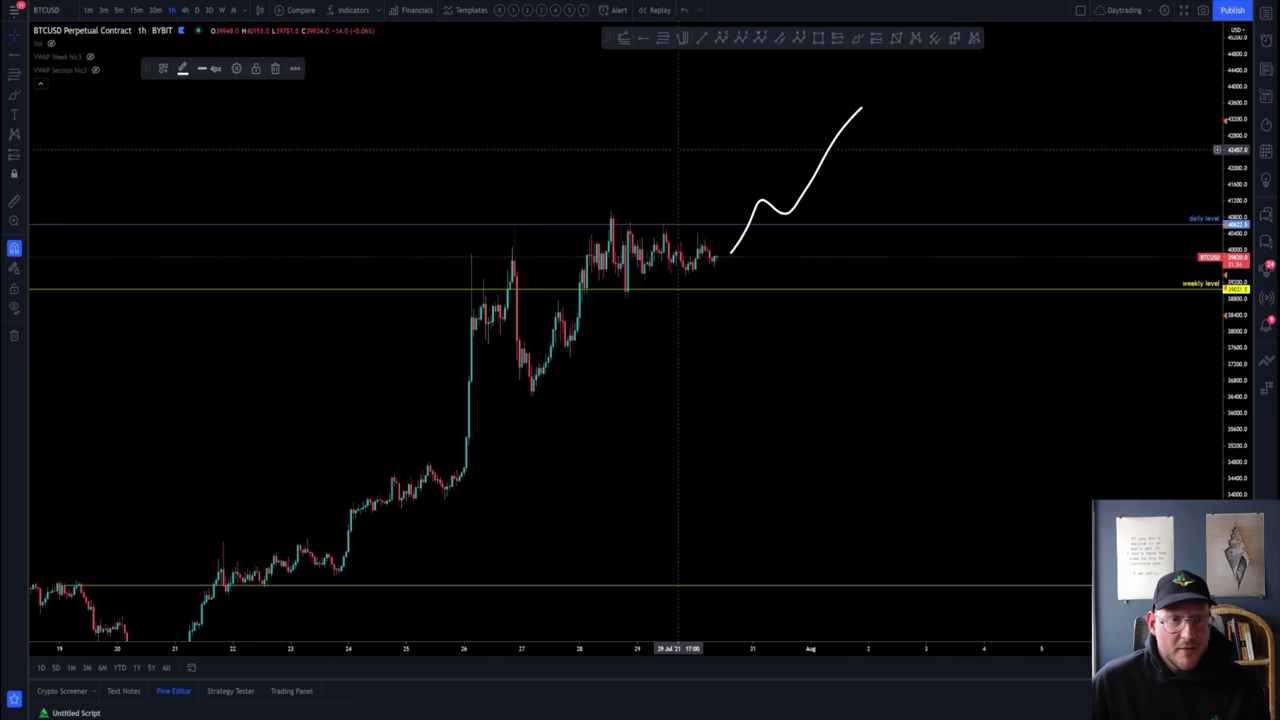
left_click(829, 150)
left_click(275, 68)
scroll(825, 201, "down", 3)
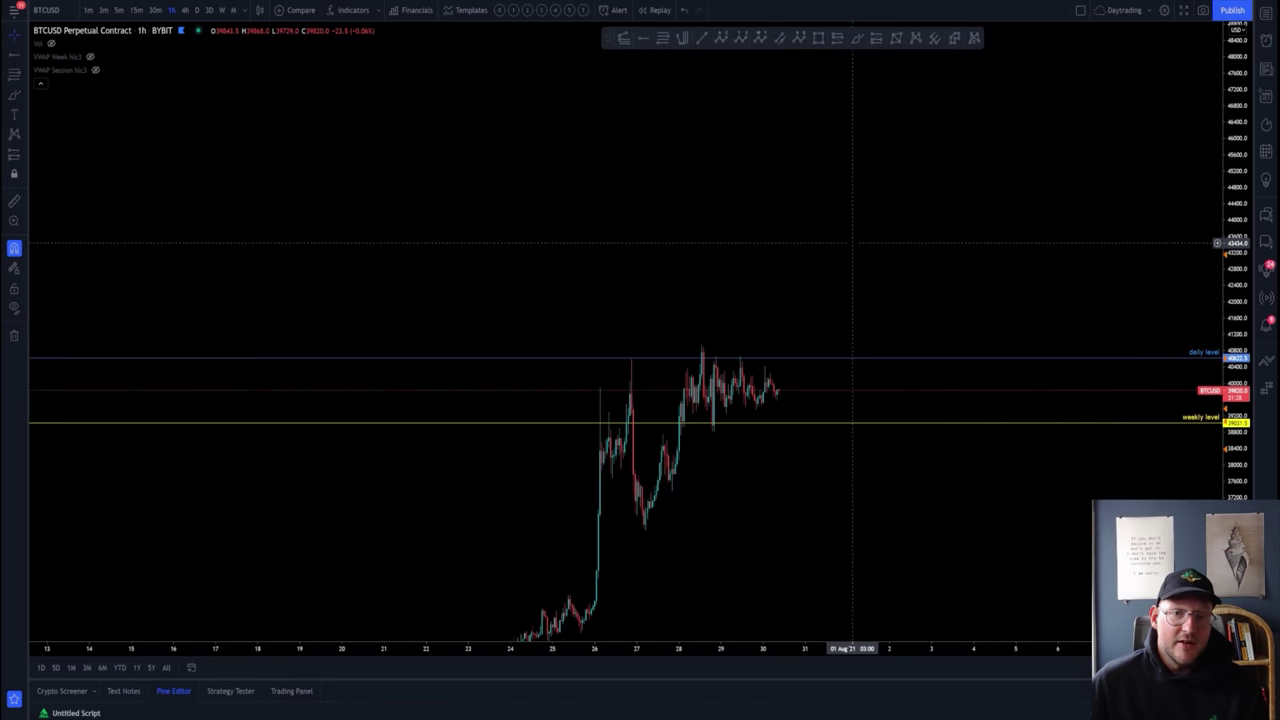